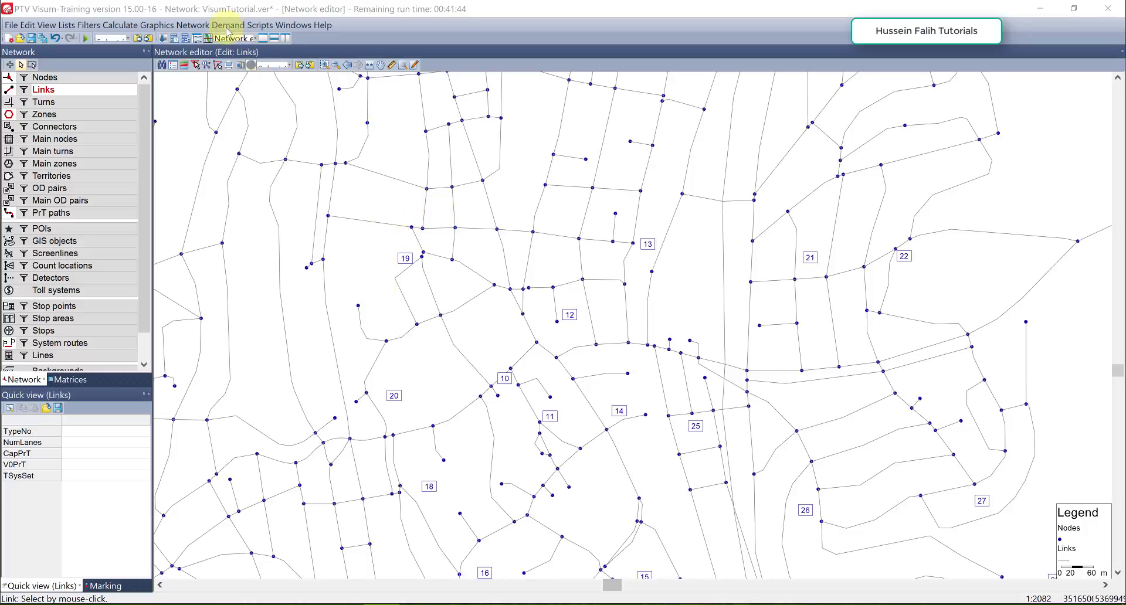
Switch the network editor to Shortest path search and widen its settings panel.
{"action": "left_click", "coordinate": [164, 25]}
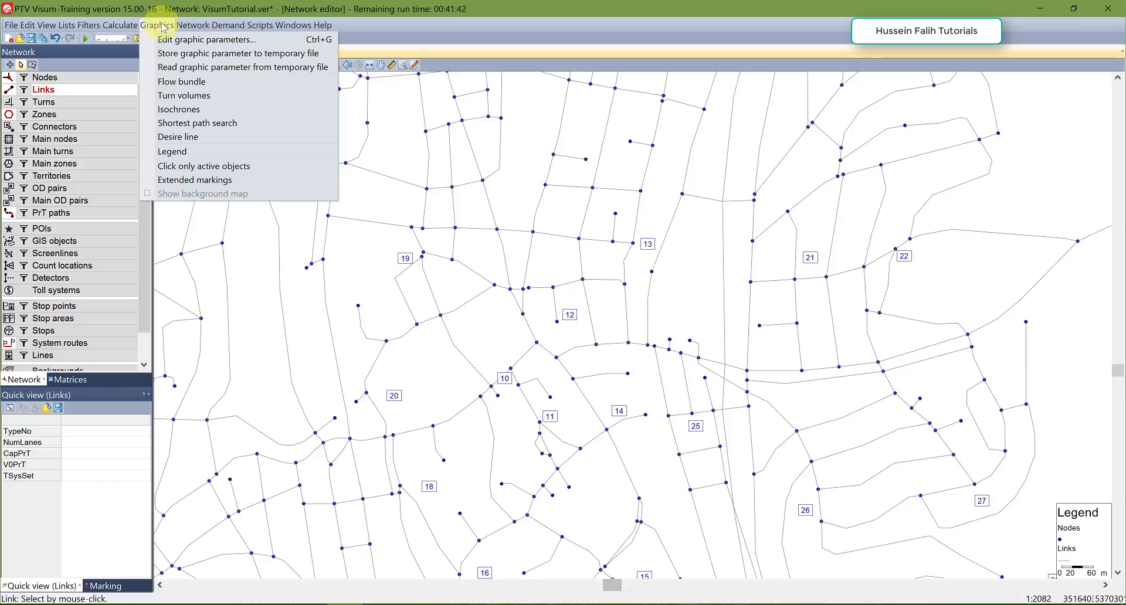
{"action": "left_click", "coordinate": [171, 130]}
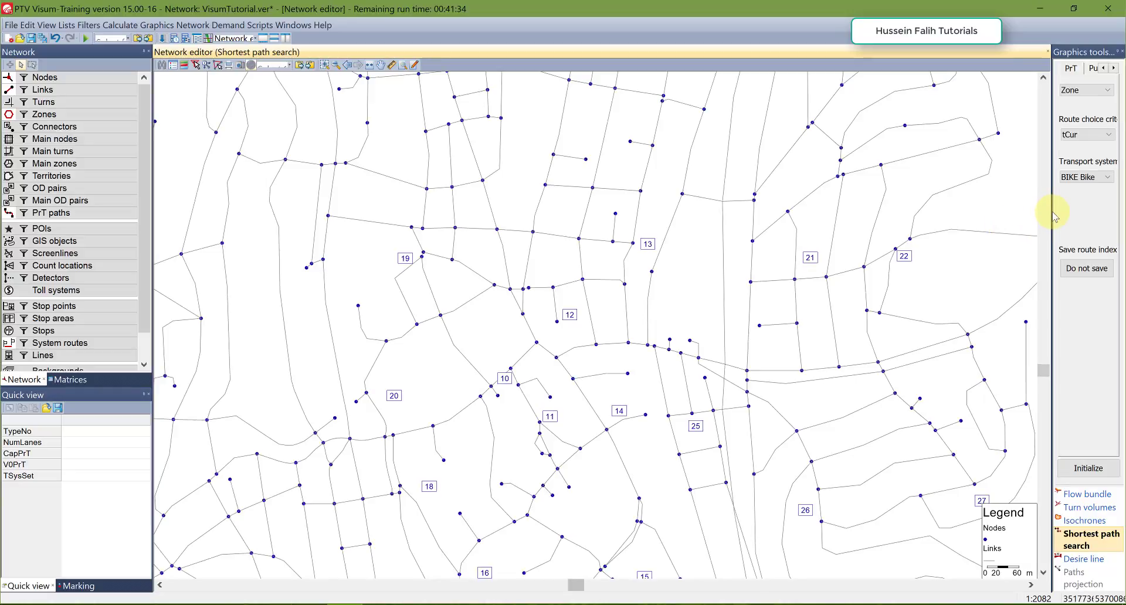
{"action": "left_click_drag", "start_coordinate": [1051, 210], "coordinate": [921, 212]}
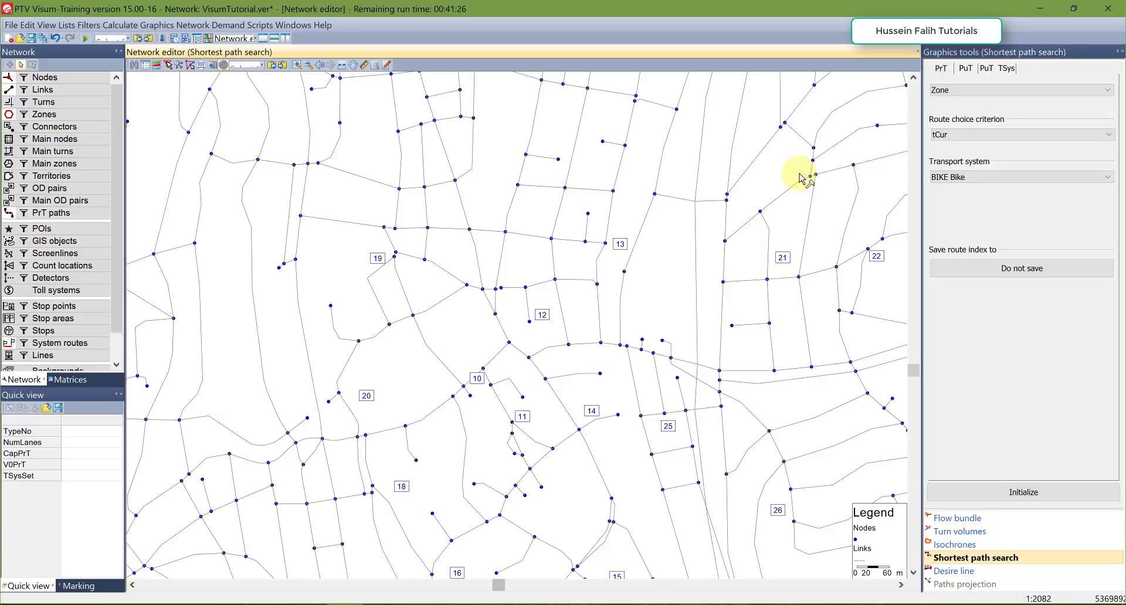
{"action": "left_click", "coordinate": [947, 90]}
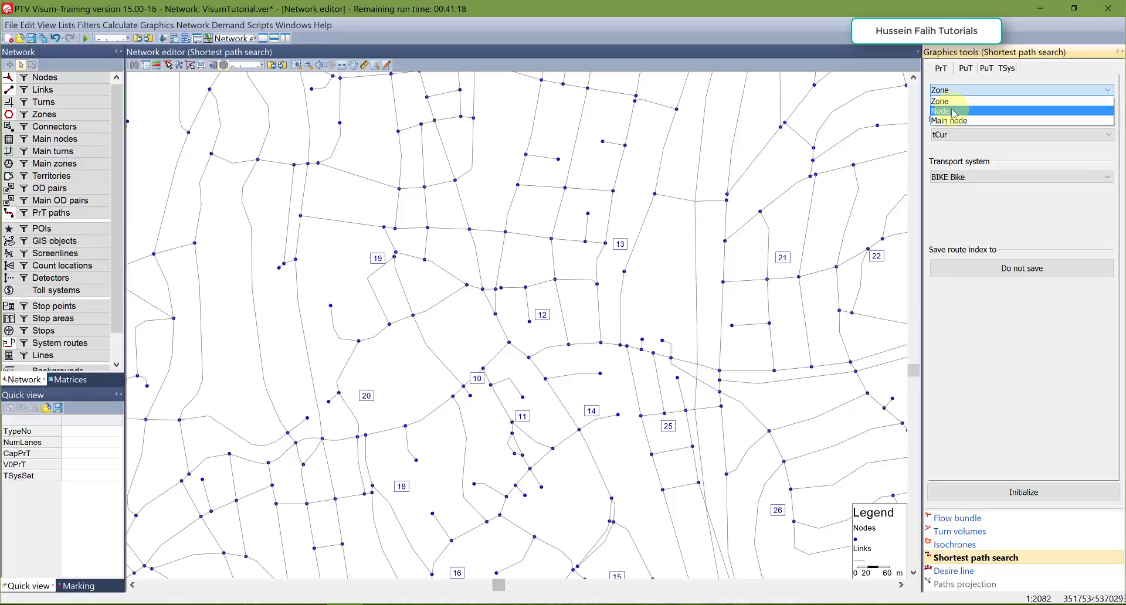
Search node-to-node by t0 and trace the BIKE path from node 106062219 to 106062475.
{"action": "left_click", "coordinate": [950, 111]}
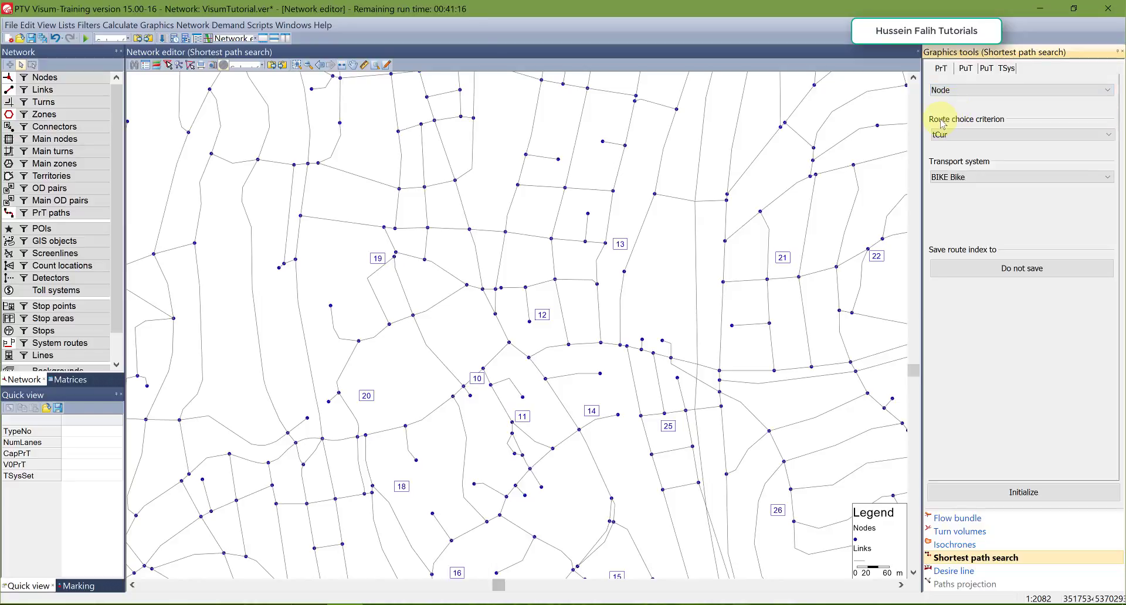
{"action": "left_click", "coordinate": [949, 137]}
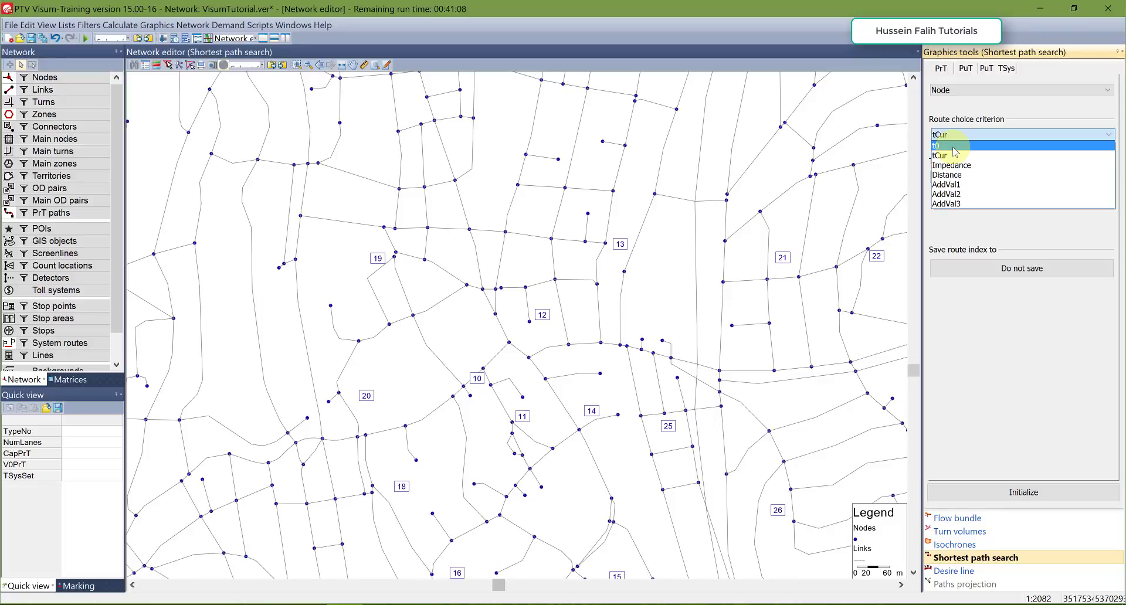
{"action": "left_click", "coordinate": [953, 146]}
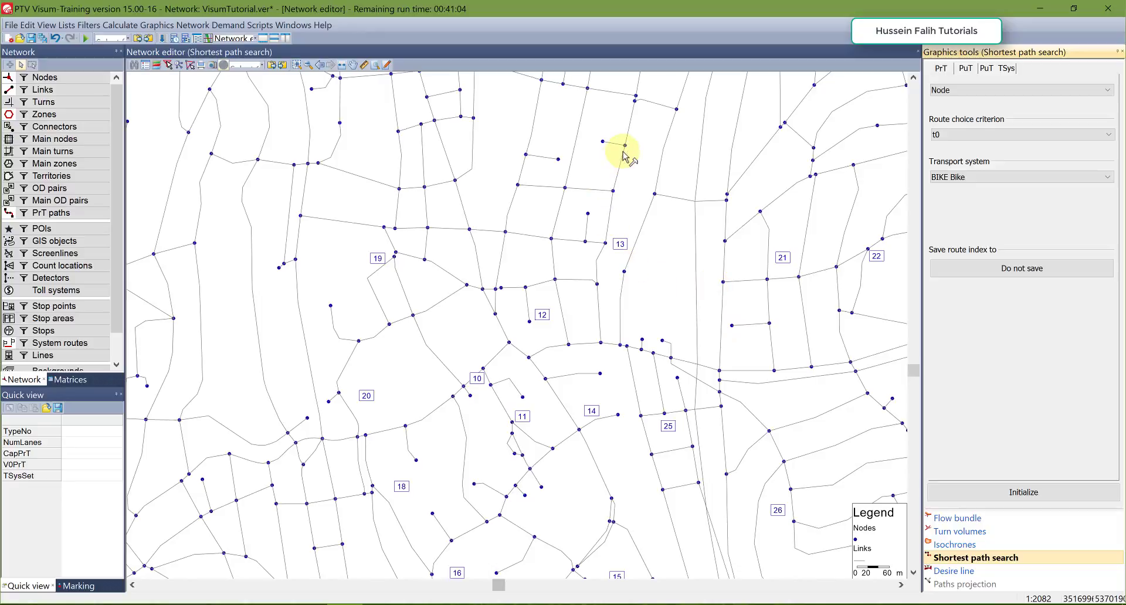
{"action": "left_click", "coordinate": [677, 109]}
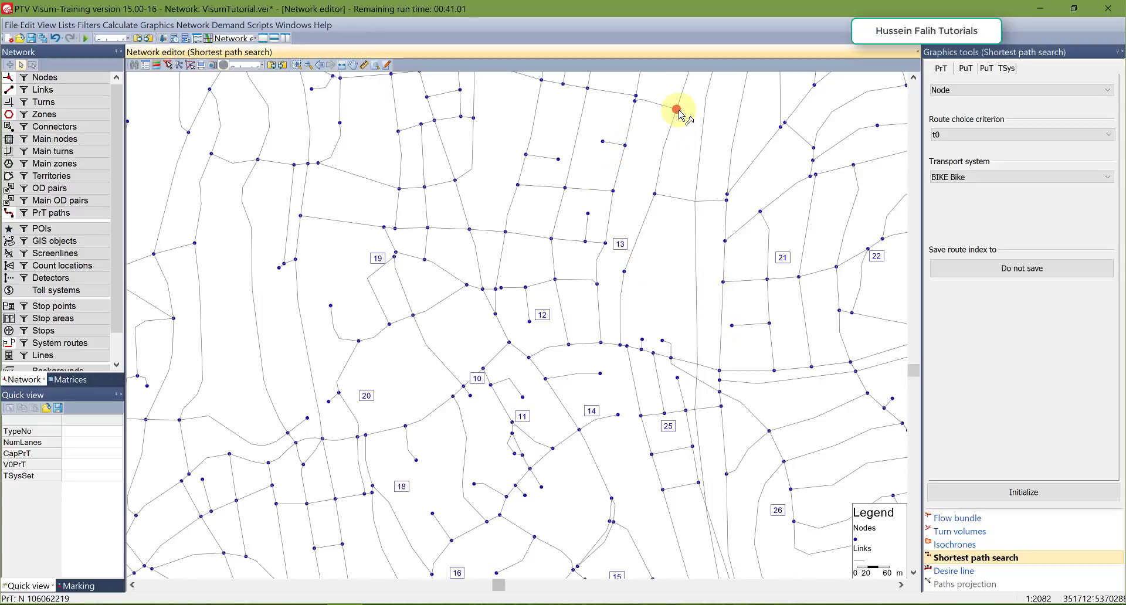
{"action": "left_click", "coordinate": [366, 495]}
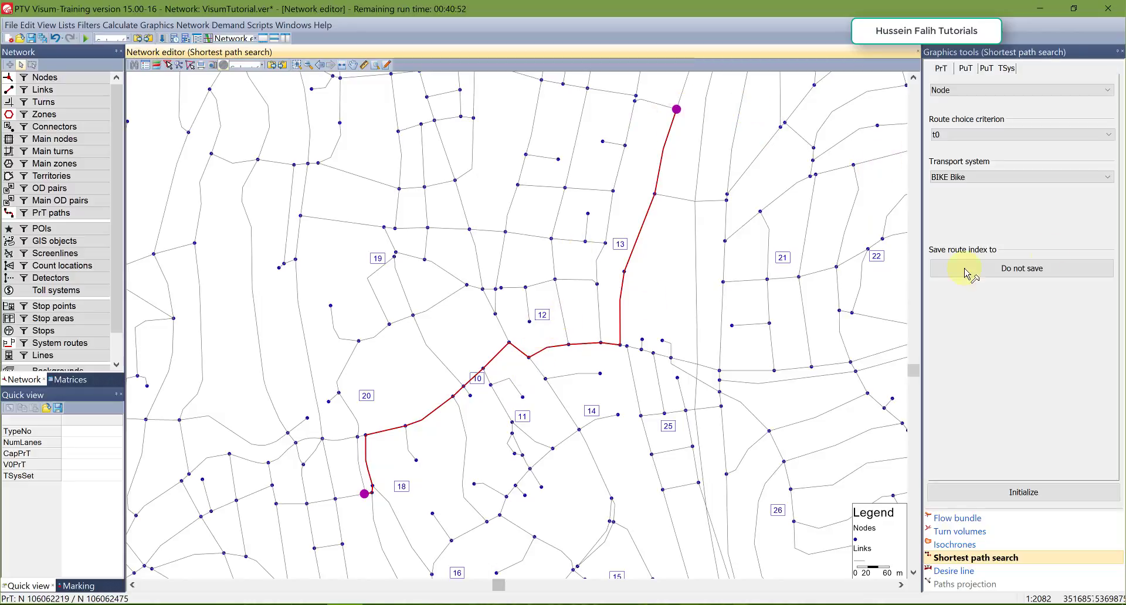
Switch the search to CAR Car and try tCur, Distance, then Impedance as route criterion.
{"action": "left_click", "coordinate": [963, 178]}
{"action": "left_click", "coordinate": [950, 201]}
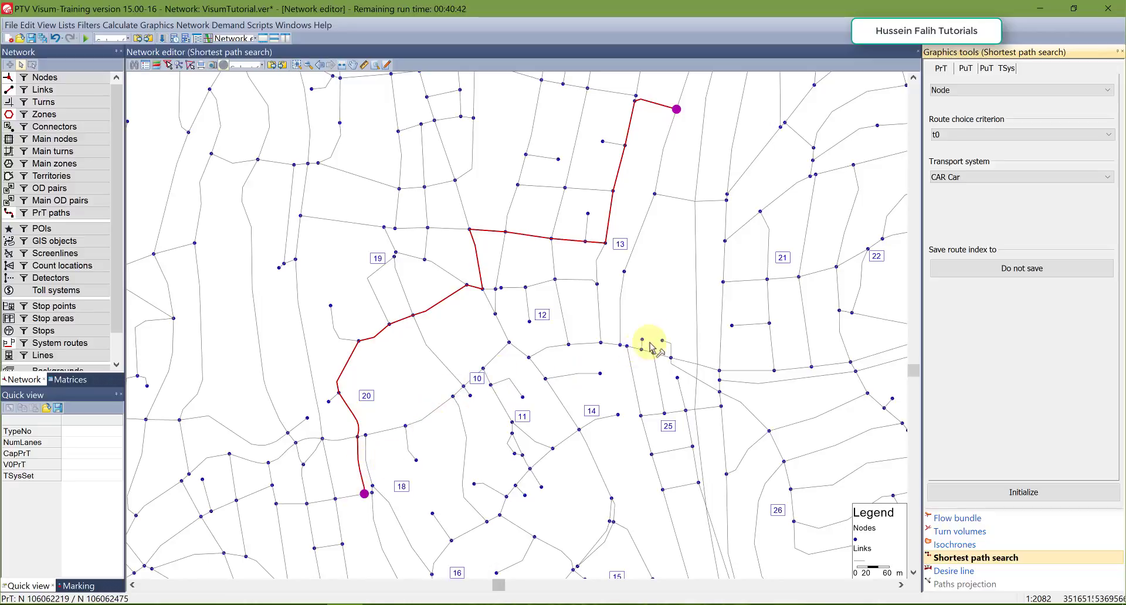
{"action": "left_click", "coordinate": [951, 135]}
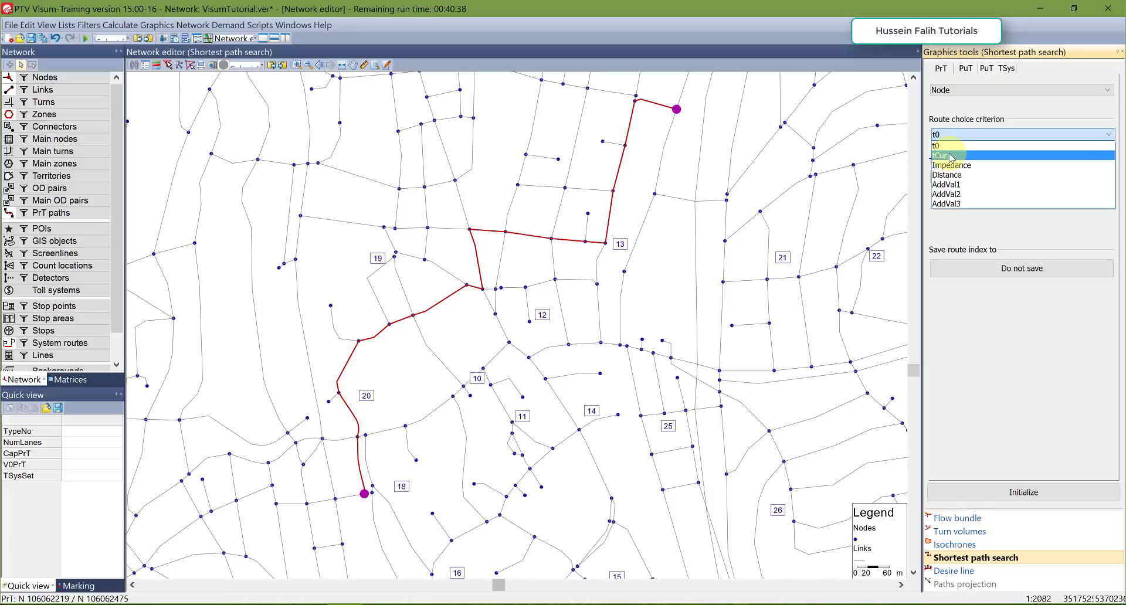
{"action": "left_click", "coordinate": [951, 156]}
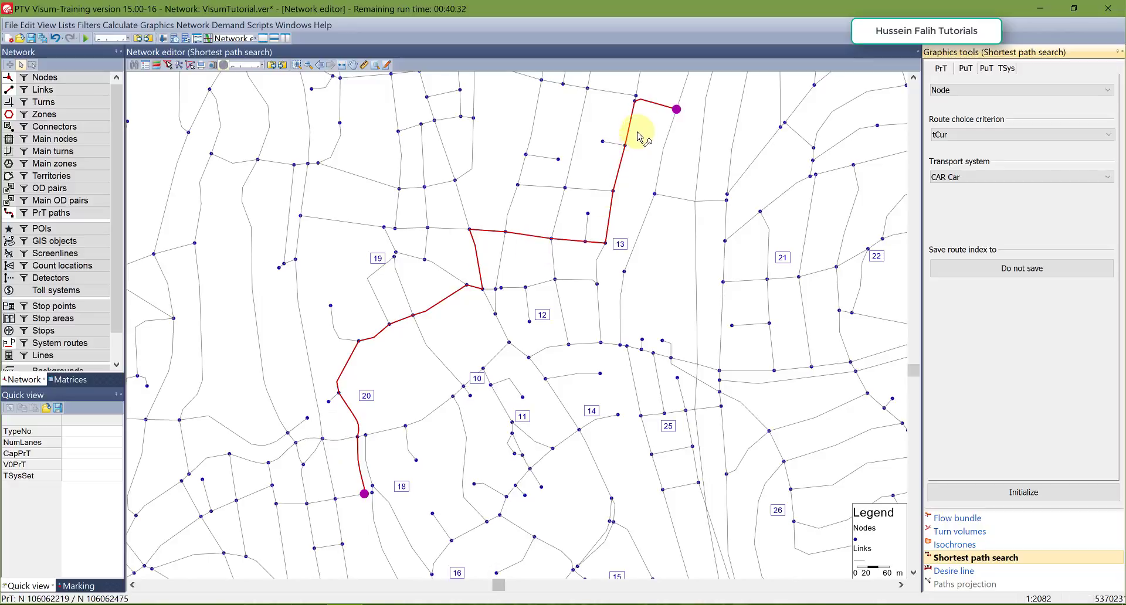
{"action": "left_click", "coordinate": [939, 137]}
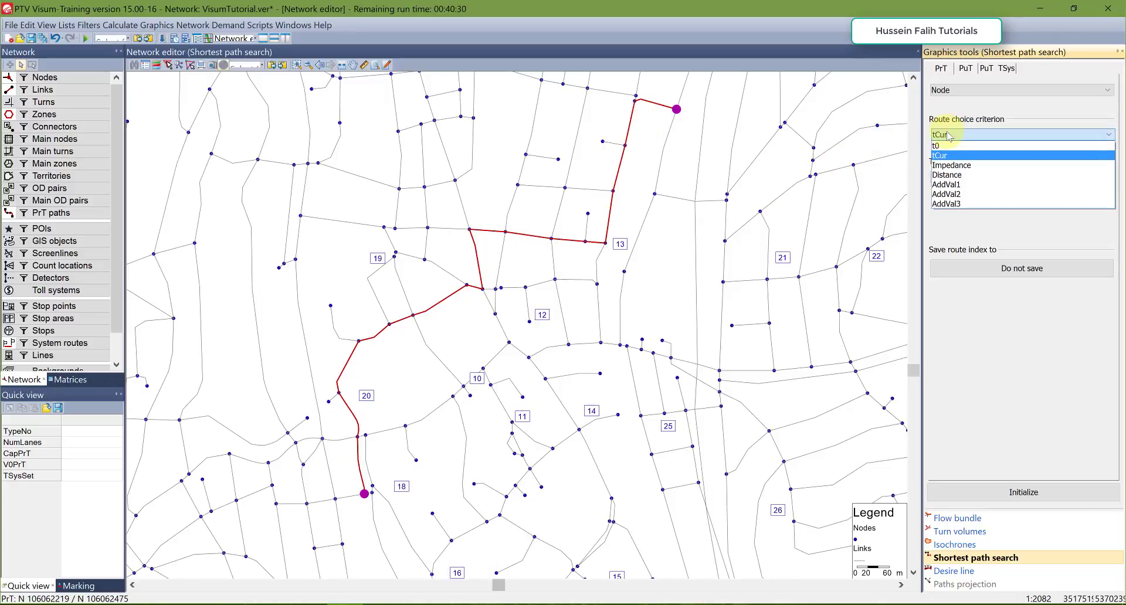
{"action": "left_click", "coordinate": [939, 176]}
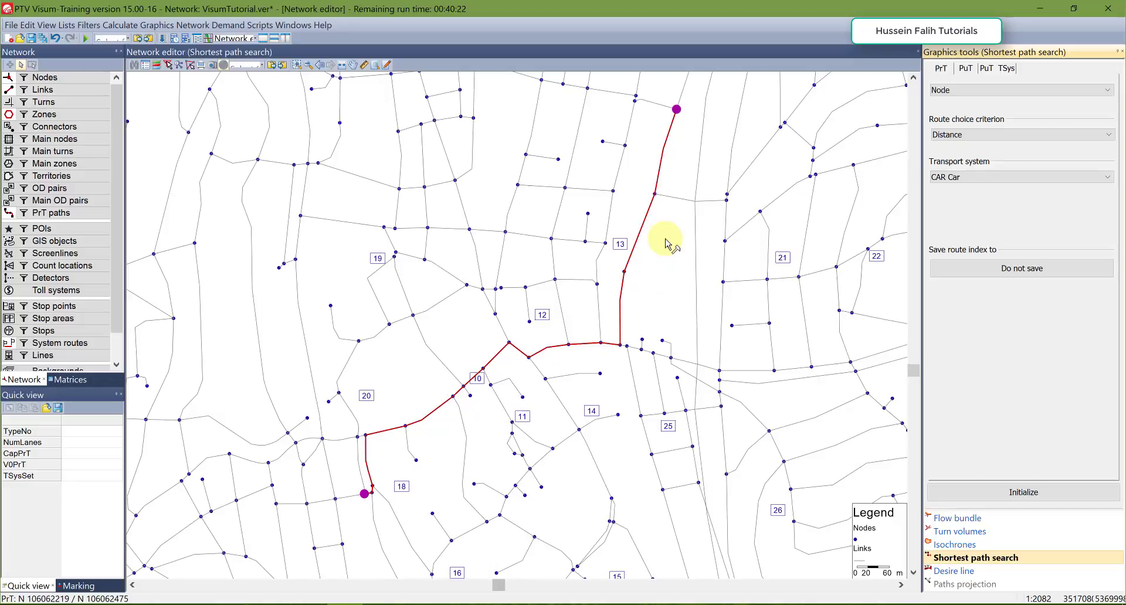
{"action": "left_click", "coordinate": [947, 136]}
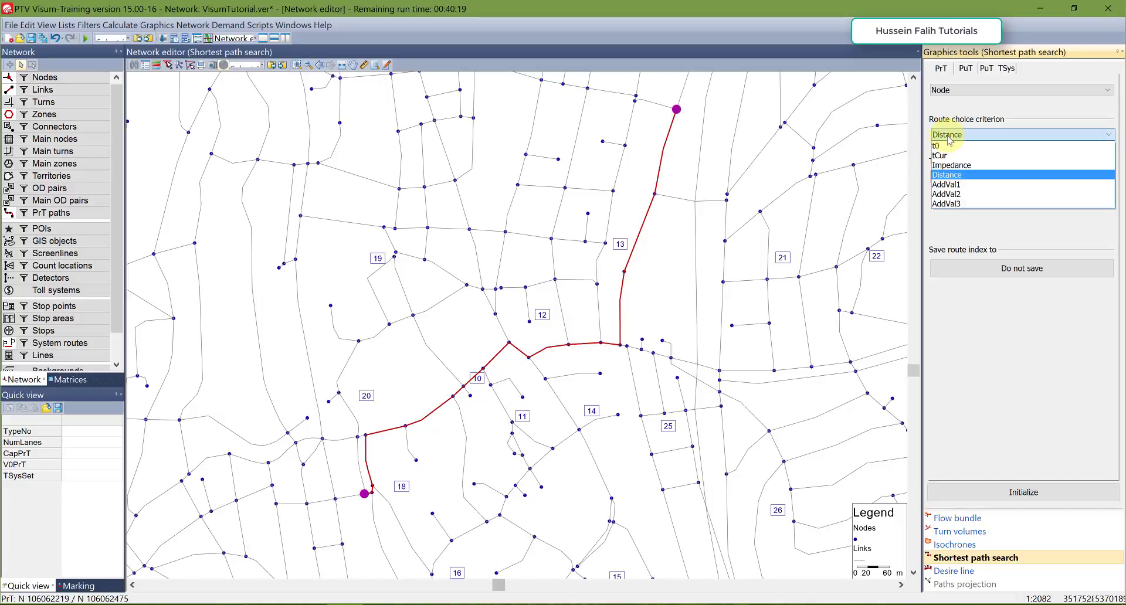
{"action": "left_click", "coordinate": [951, 165]}
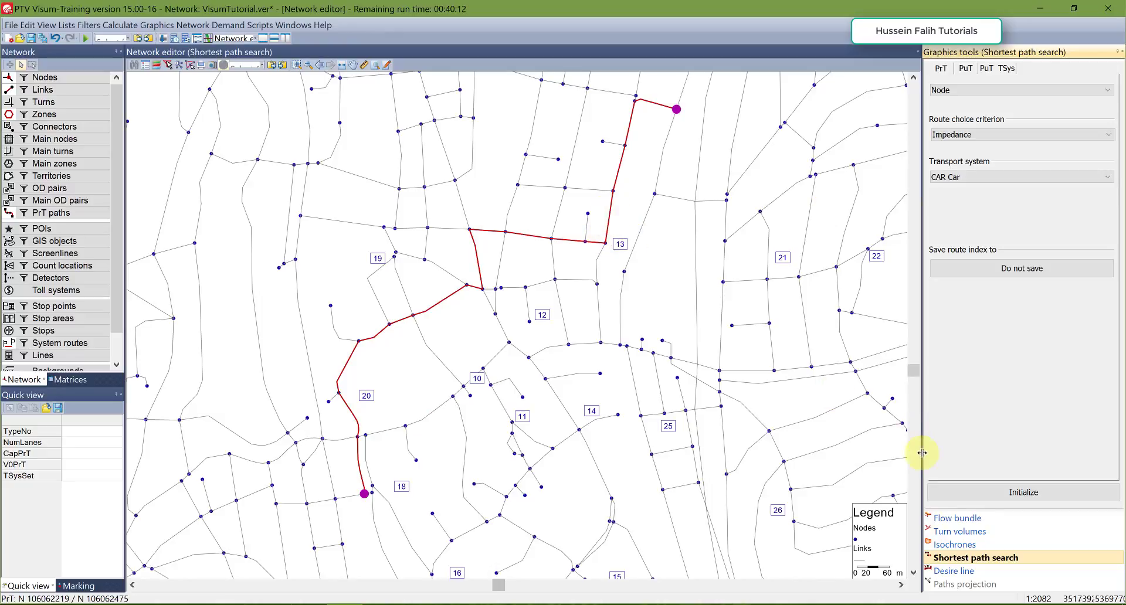
Clear the node path and switch the search object type to Zone.
{"action": "left_click", "coordinate": [1000, 498]}
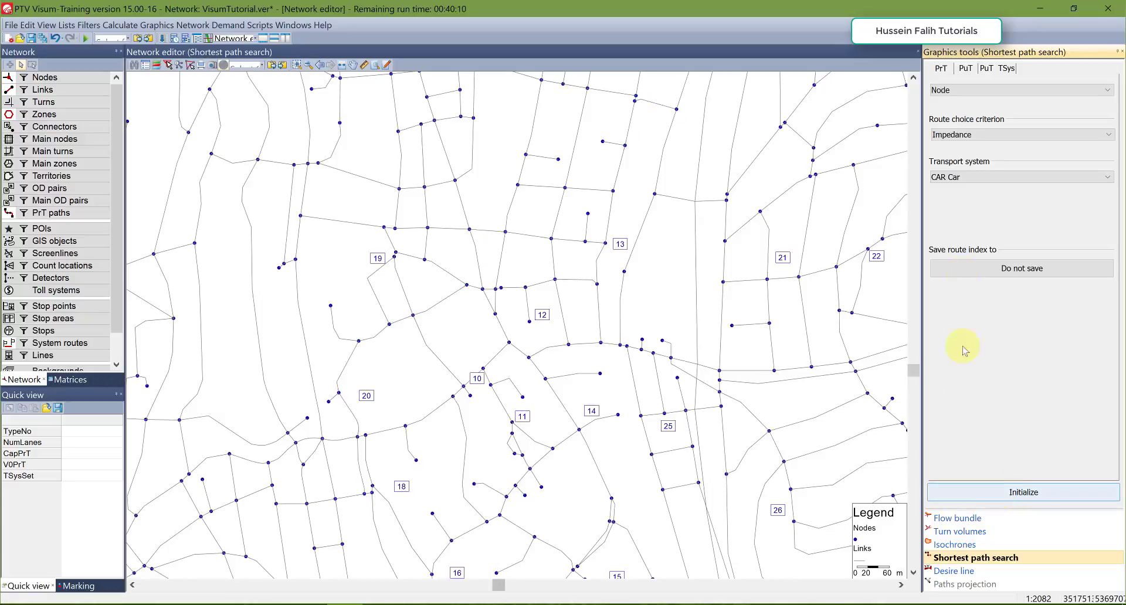
{"action": "left_click", "coordinate": [968, 95]}
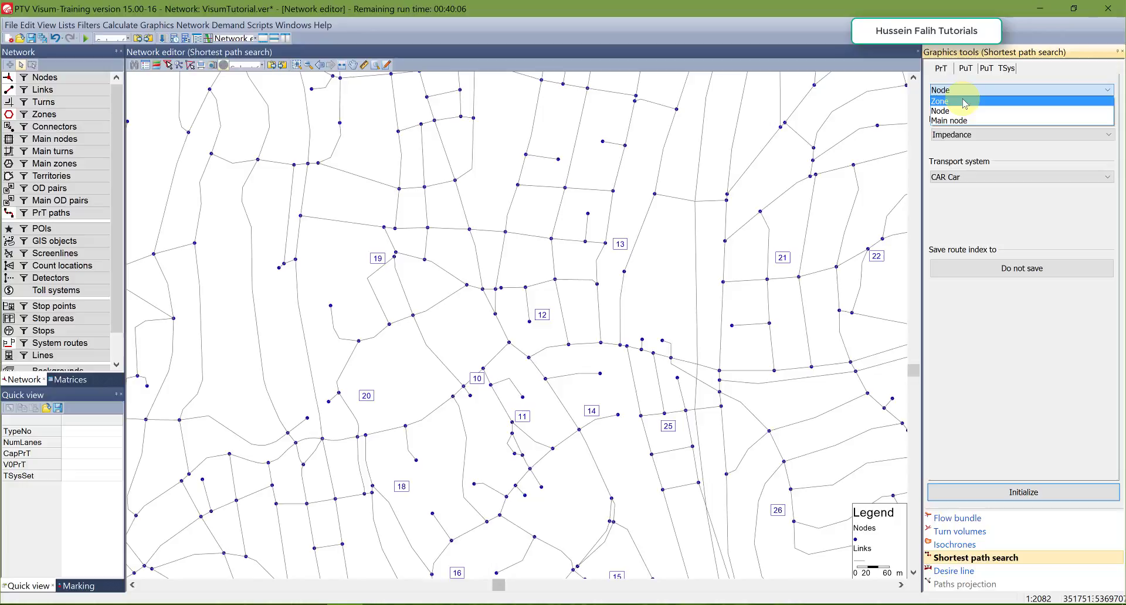
{"action": "left_click", "coordinate": [965, 101]}
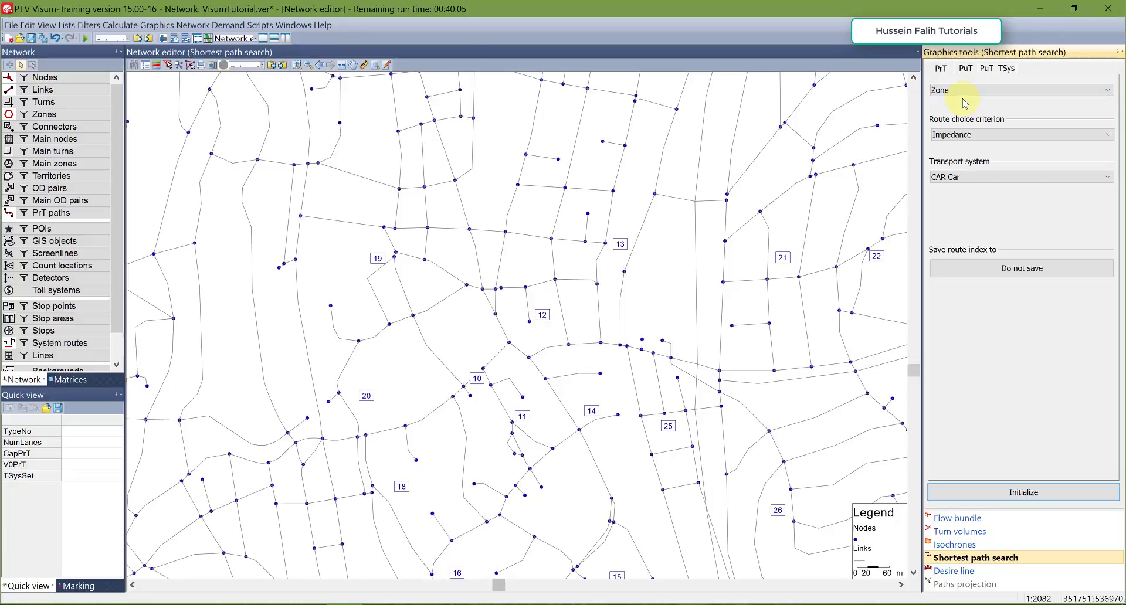
{"action": "left_click", "coordinate": [366, 396]}
{"action": "left_click", "coordinate": [378, 260]}
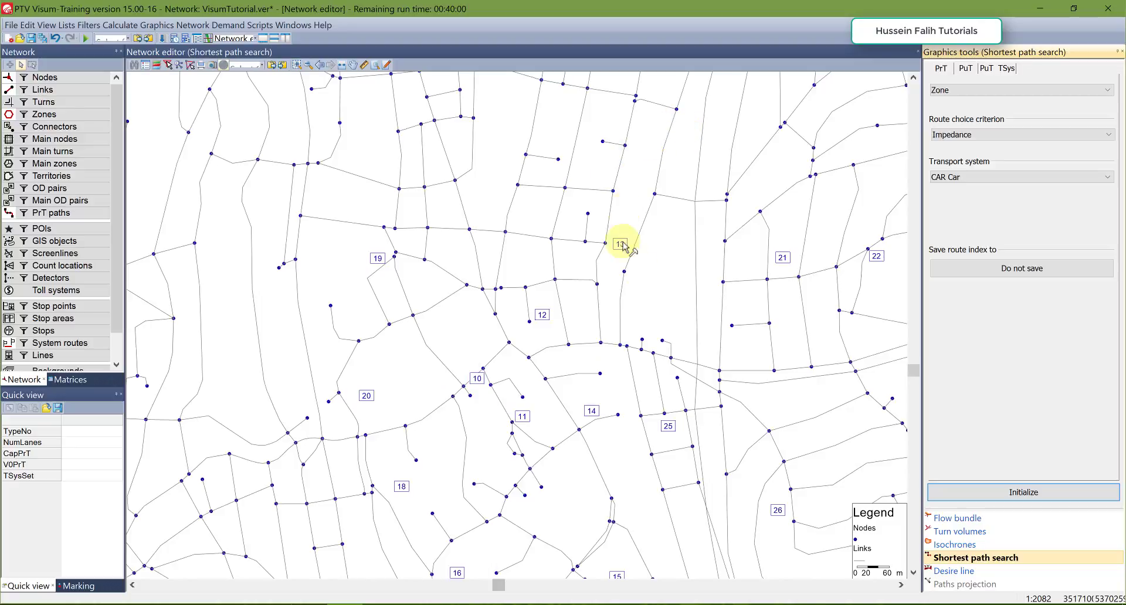
Route by t0 from zone 21 to zone 20.
{"action": "left_click", "coordinate": [941, 136]}
{"action": "left_click", "coordinate": [948, 146]}
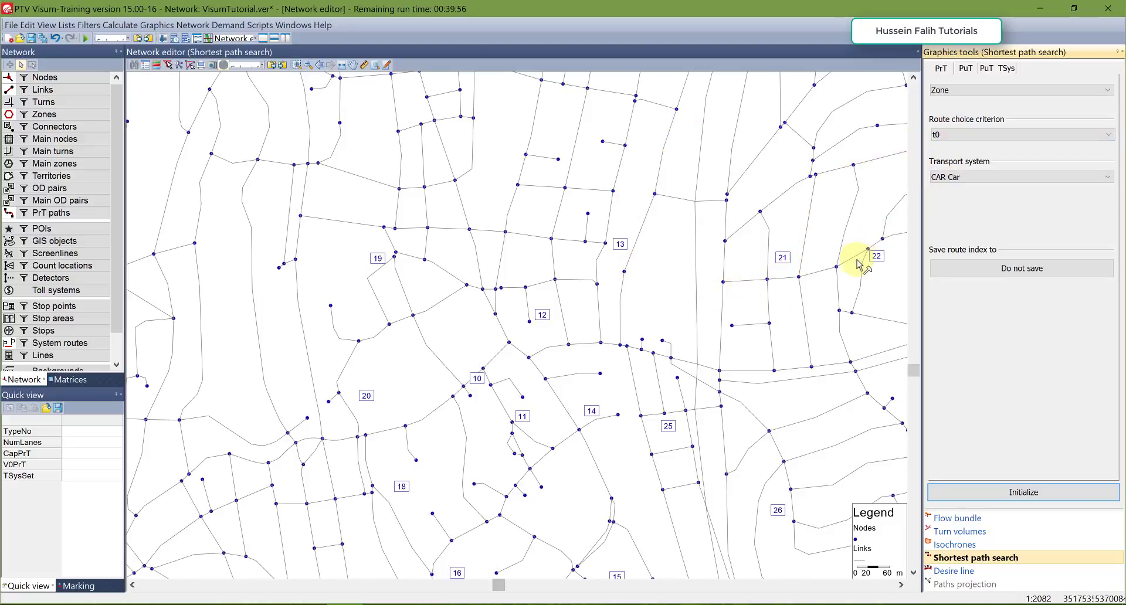
{"action": "left_click", "coordinate": [783, 258]}
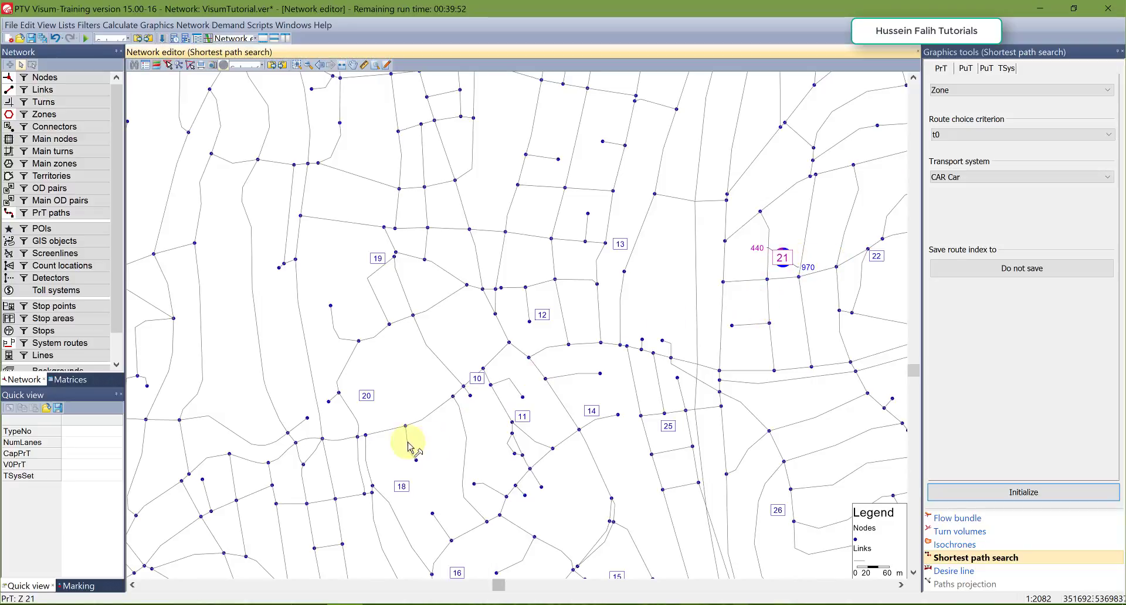
{"action": "left_click", "coordinate": [369, 397]}
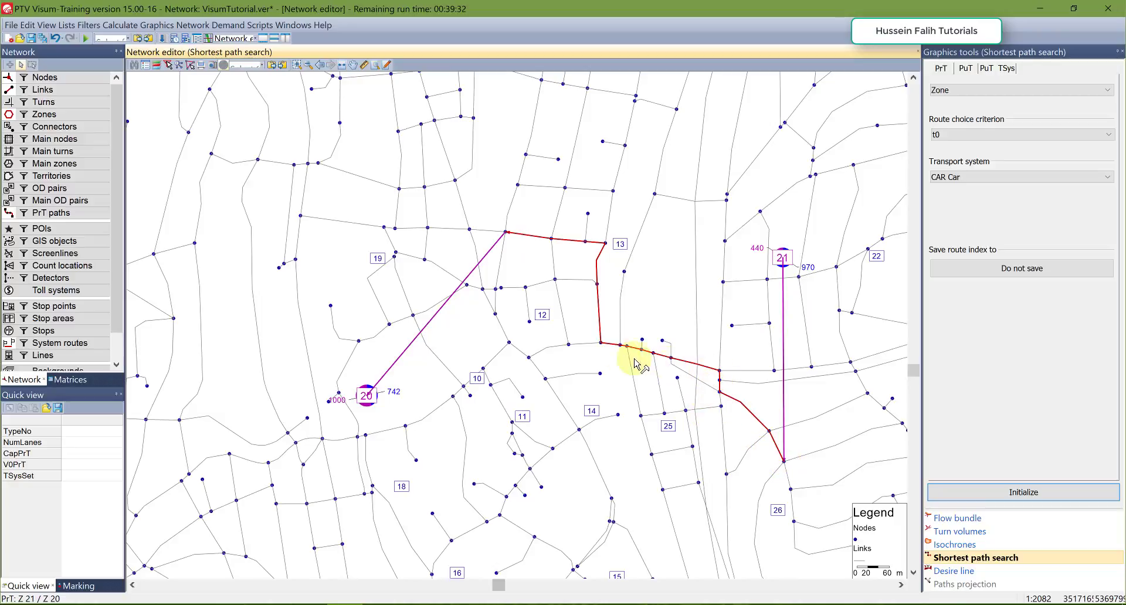
Recompute the zone route by tCur, then t0, then tCur again.
{"action": "left_click", "coordinate": [941, 136]}
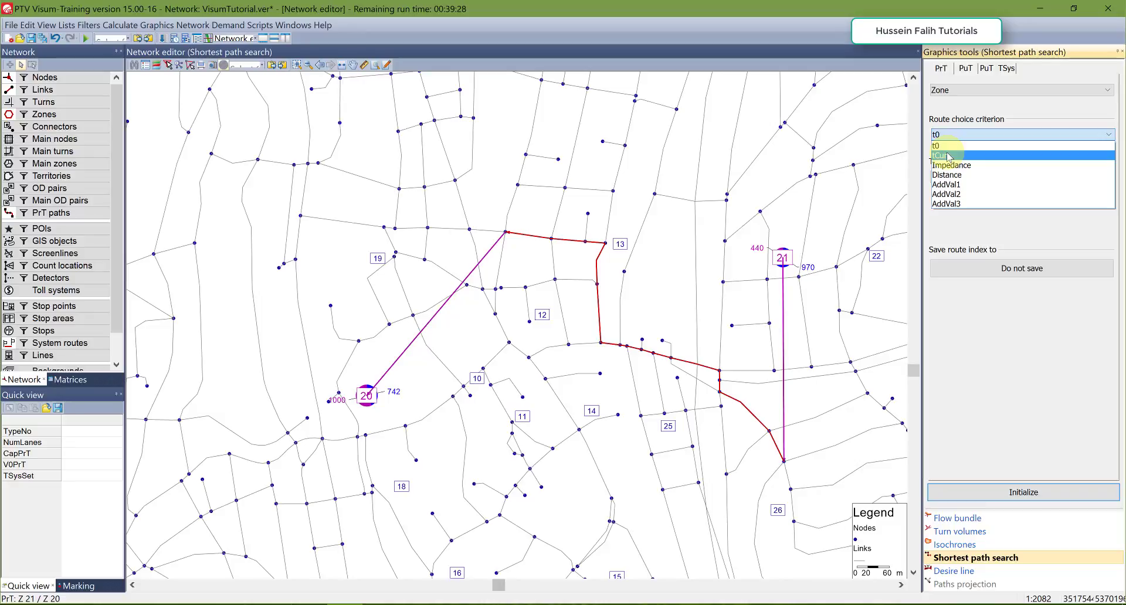
{"action": "left_click", "coordinate": [948, 156]}
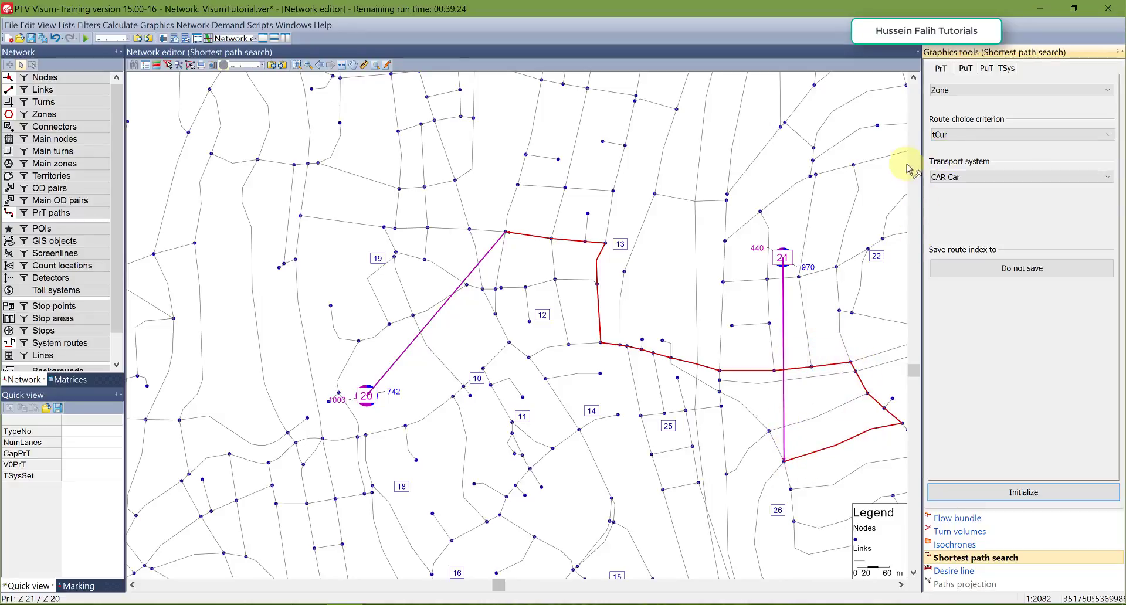
{"action": "left_click", "coordinate": [943, 135]}
{"action": "left_click", "coordinate": [944, 145]}
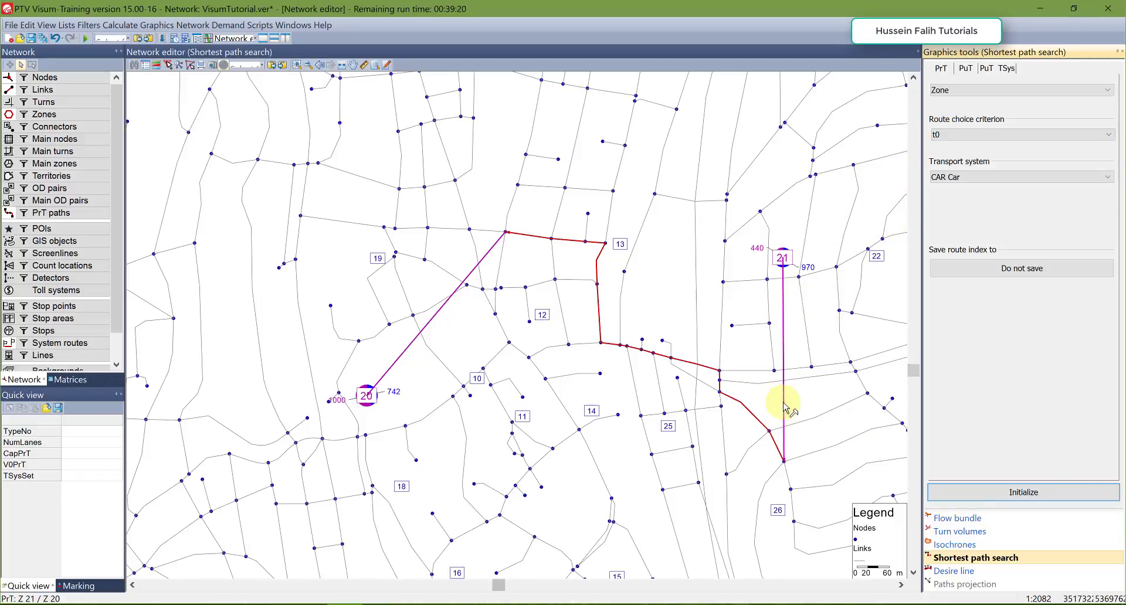
{"action": "left_click", "coordinate": [1013, 135]}
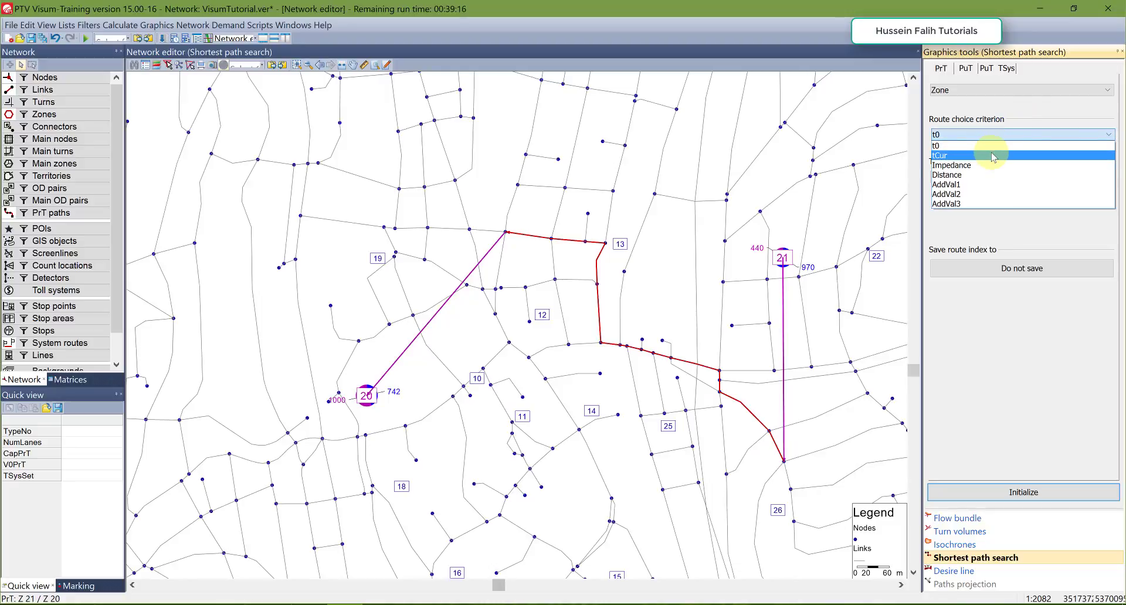
{"action": "left_click", "coordinate": [993, 155]}
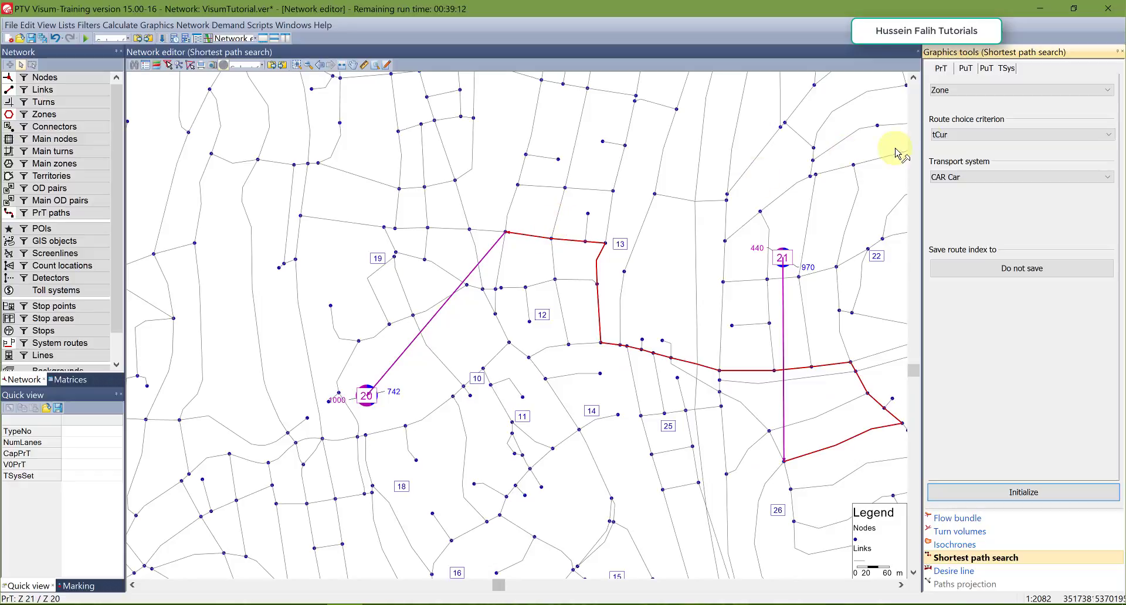
Set the route criterion to Distance and clear the shortest path from the map.
{"action": "left_click", "coordinate": [1076, 134]}
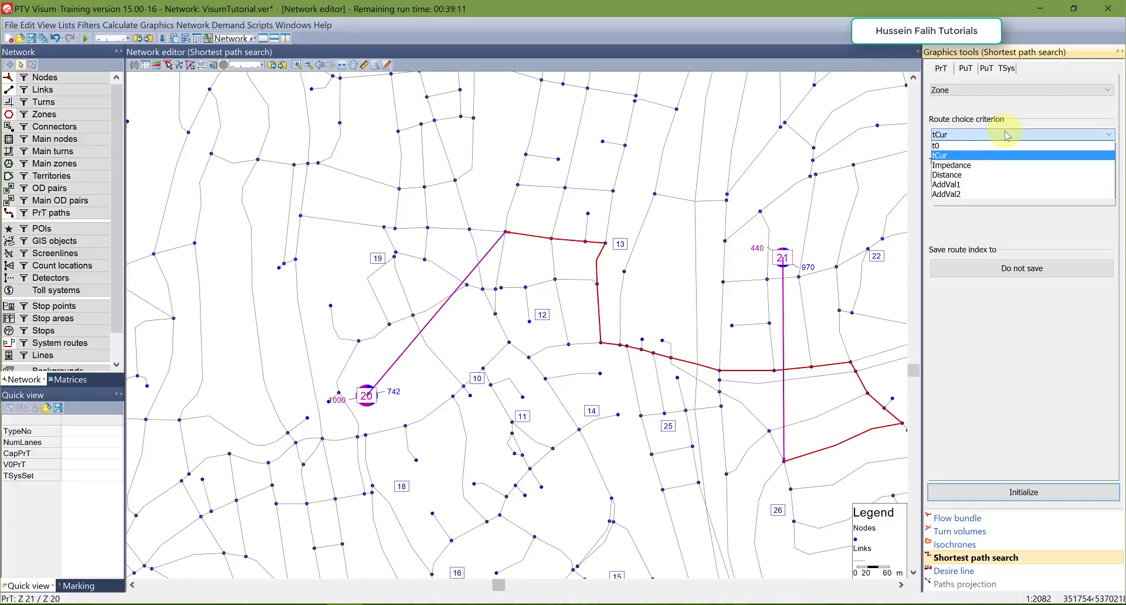
{"action": "left_click", "coordinate": [948, 177]}
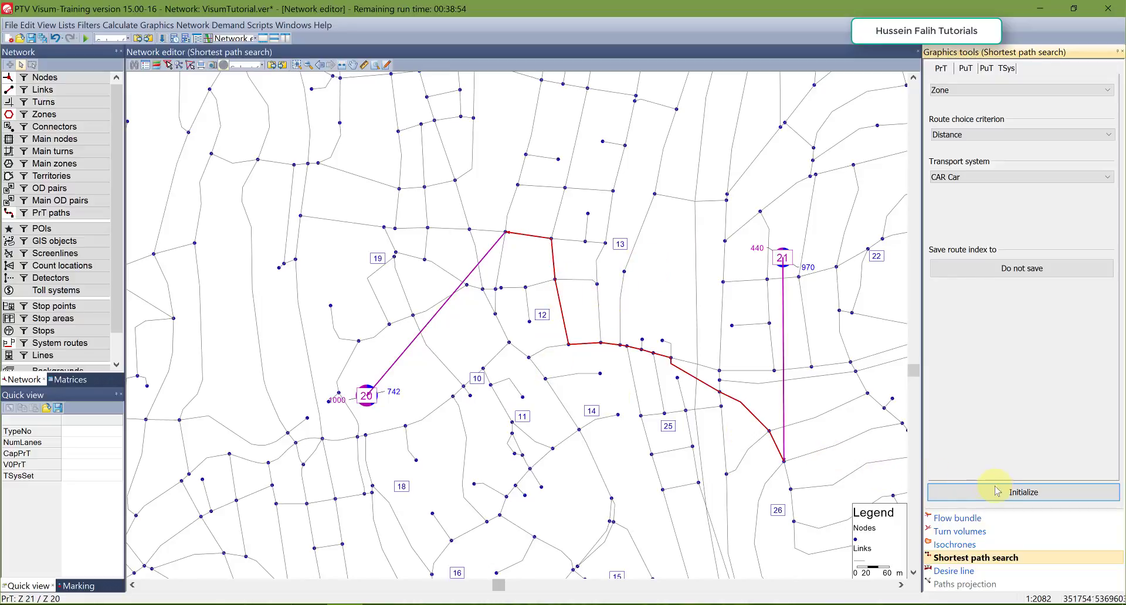
{"action": "left_click", "coordinate": [1012, 492]}
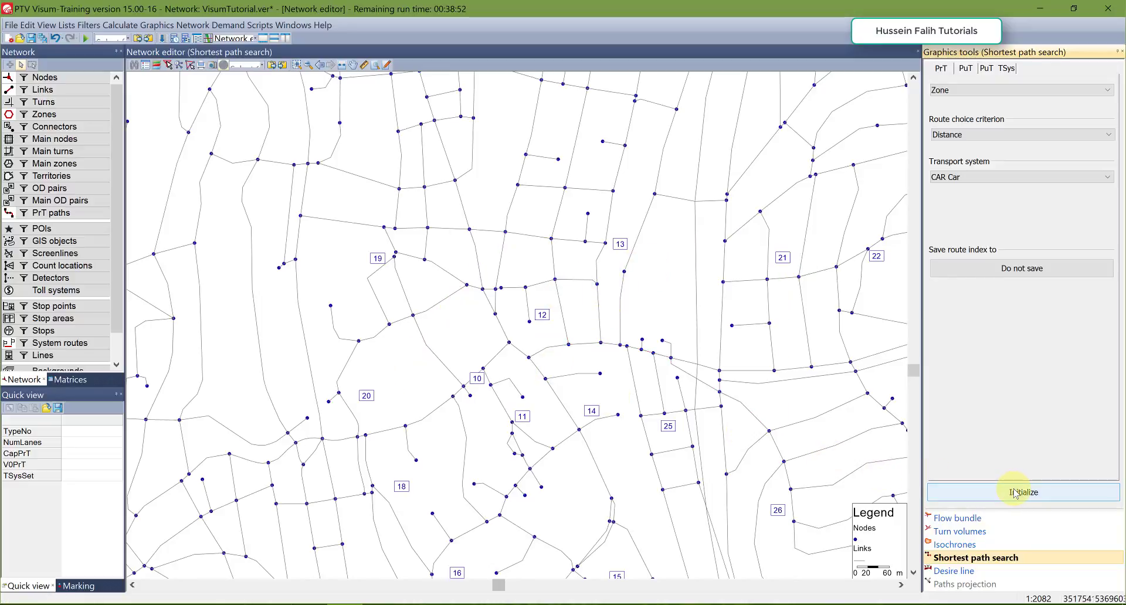
{"action": "left_click", "coordinate": [979, 94]}
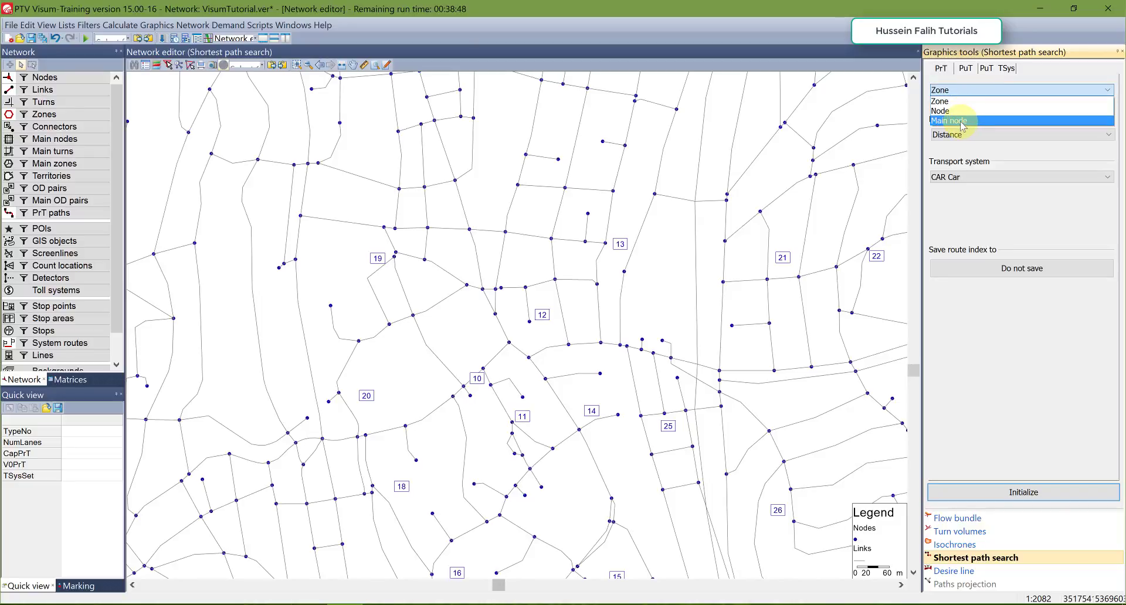
{"action": "left_click", "coordinate": [1003, 394]}
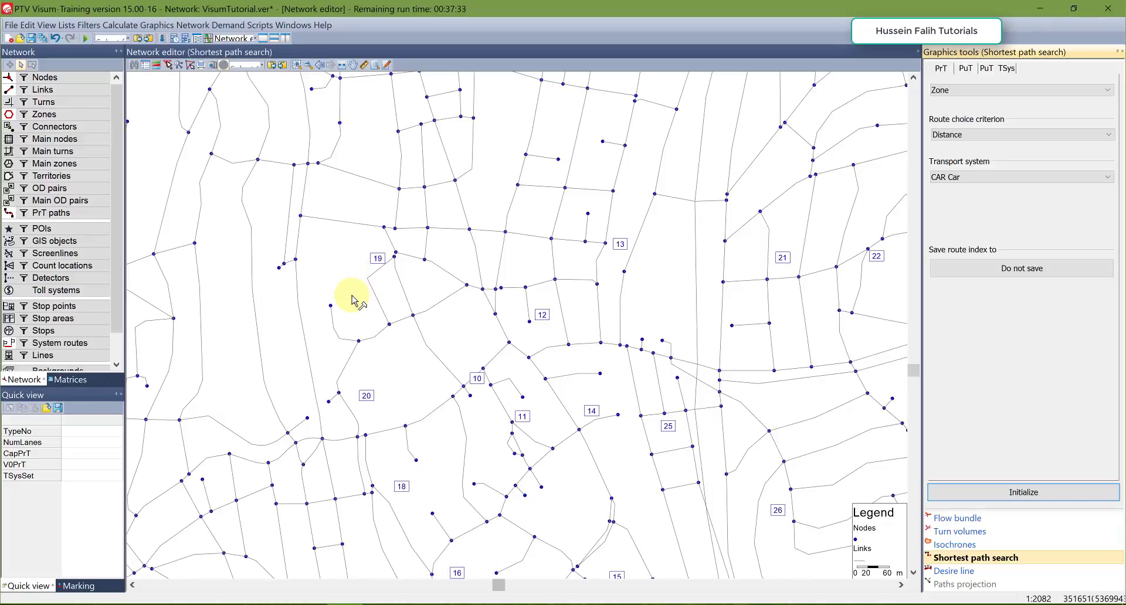
{"action": "left_click_drag", "start_coordinate": [521, 308], "coordinate": [493, 295]}
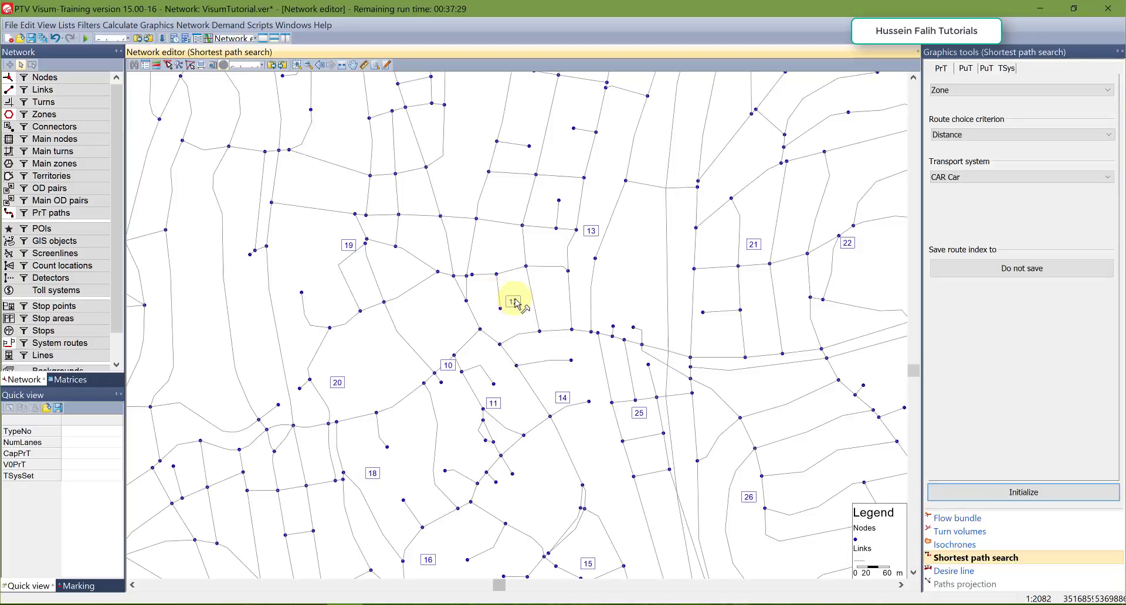
Open General procedure settings from the Procedure sequence at the PrT Skims page.
{"action": "left_click", "coordinate": [125, 26]}
{"action": "key", "text": "Escape"}
{"action": "left_click", "coordinate": [136, 38]}
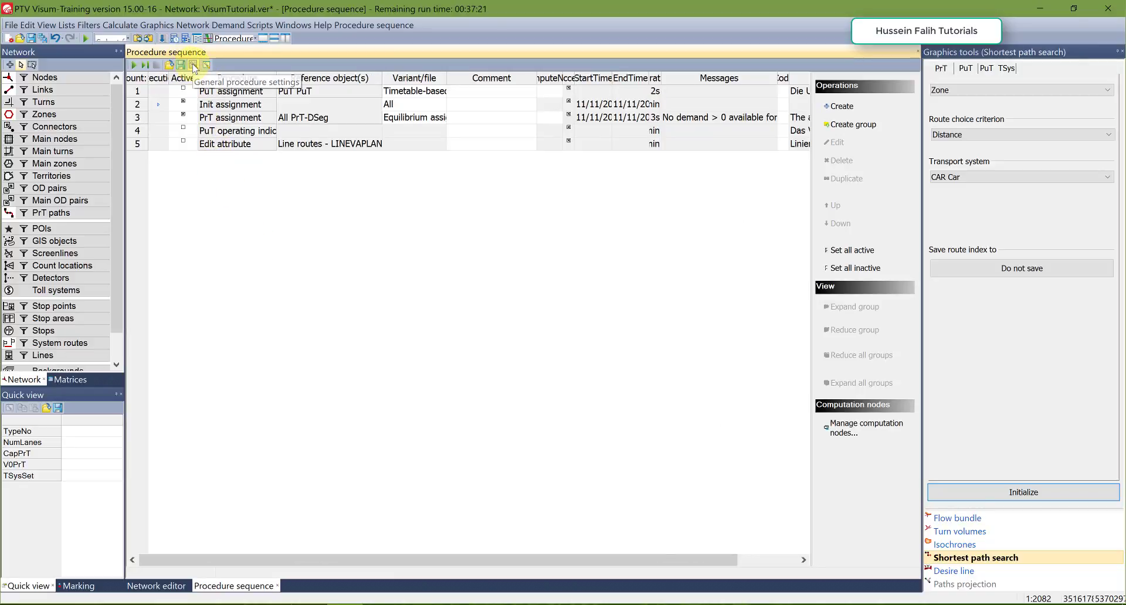
{"action": "left_click", "coordinate": [193, 66]}
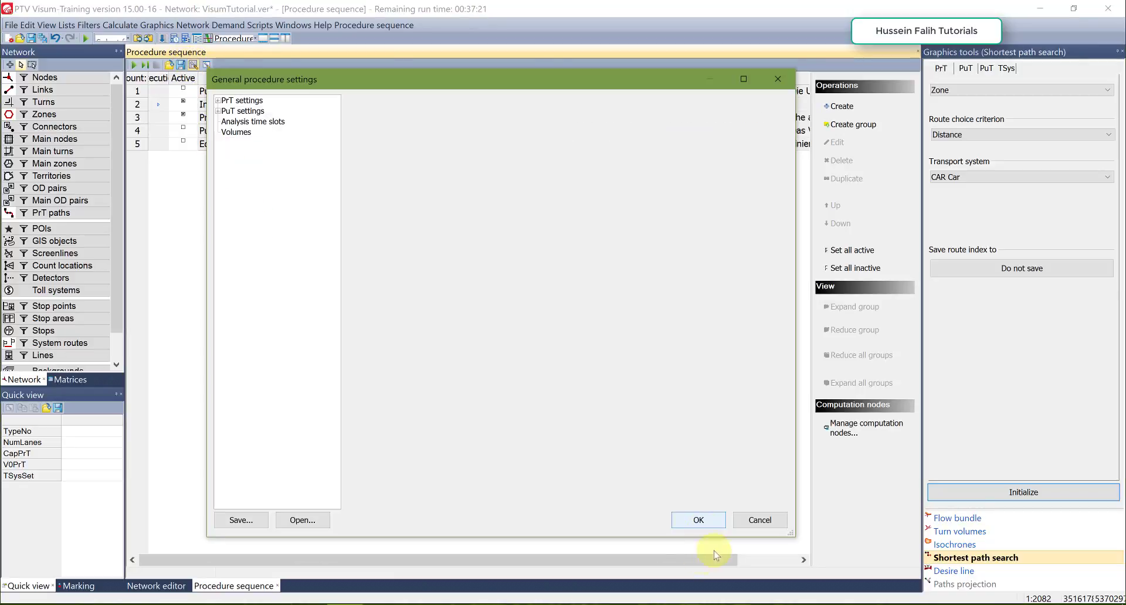
{"action": "left_click", "coordinate": [223, 102]}
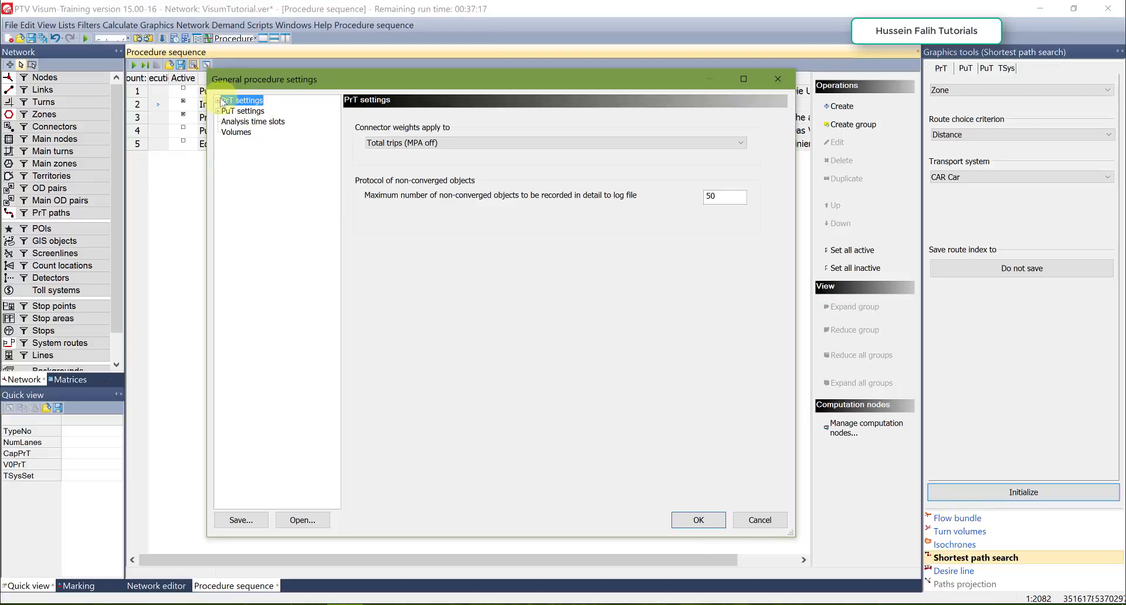
{"action": "left_click", "coordinate": [219, 101]}
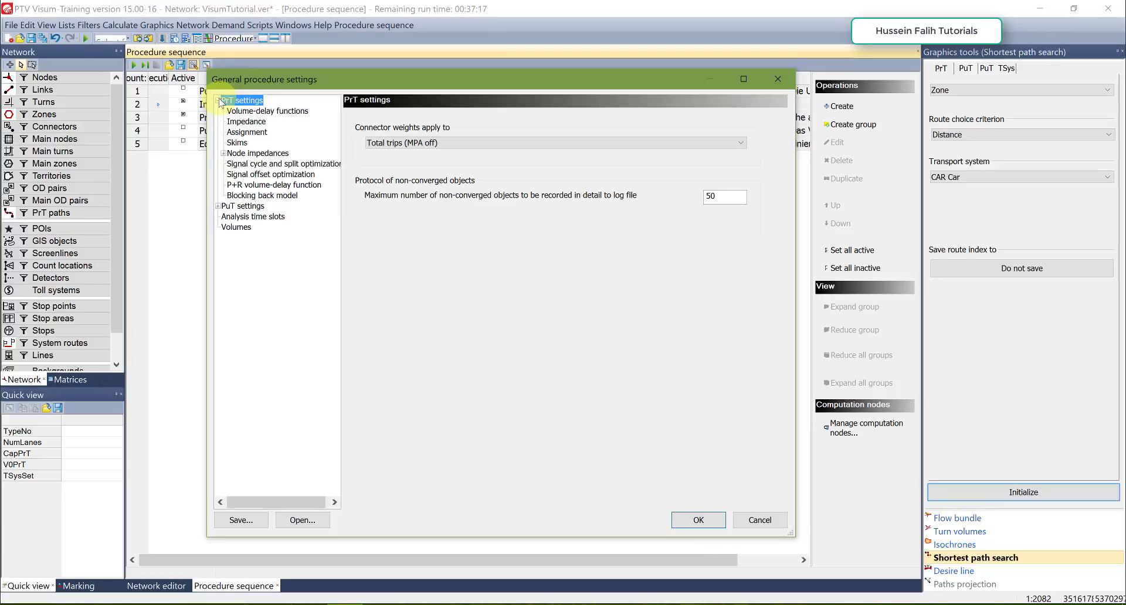
{"action": "left_click", "coordinate": [236, 144]}
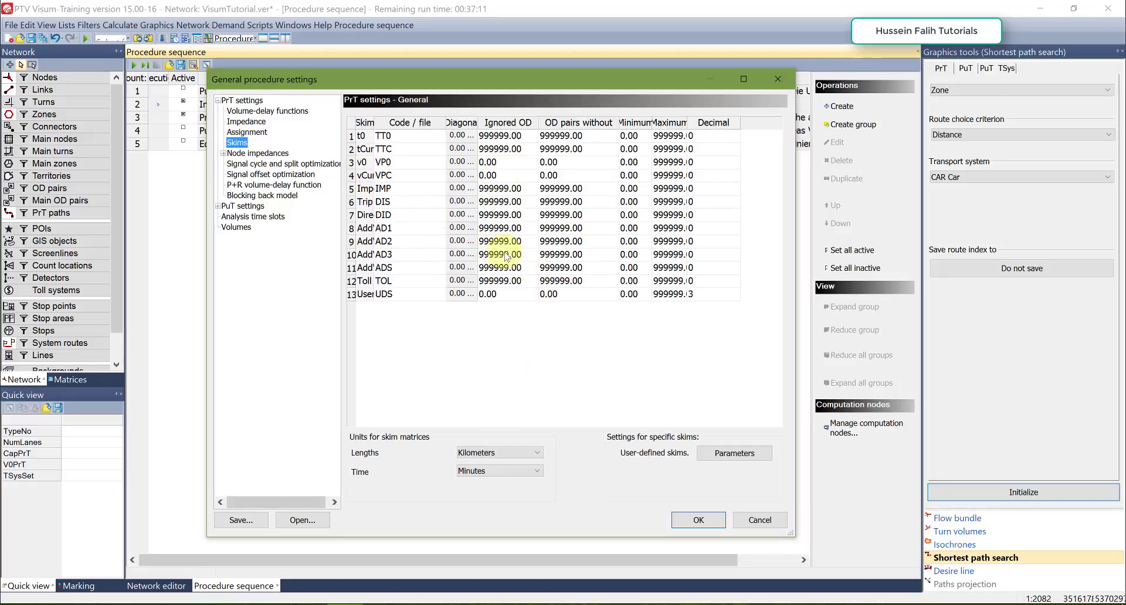
Inspect the t0 skim's main diagonal setting, confirming the constant value 0.
{"action": "left_click_drag", "start_coordinate": [479, 126], "coordinate": [500, 125]}
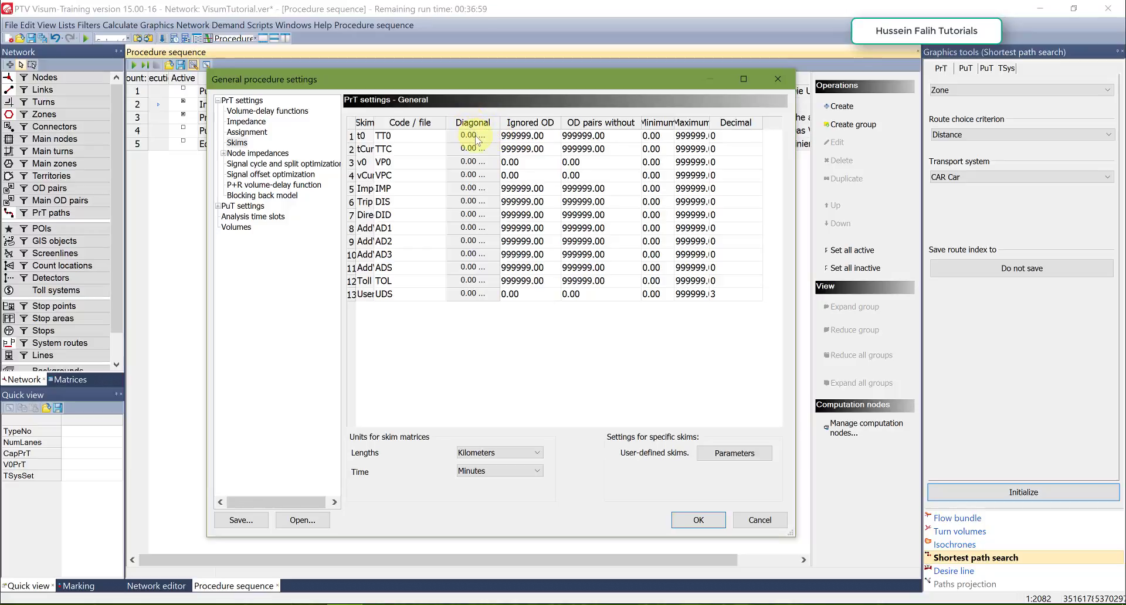
{"action": "left_click", "coordinate": [476, 139]}
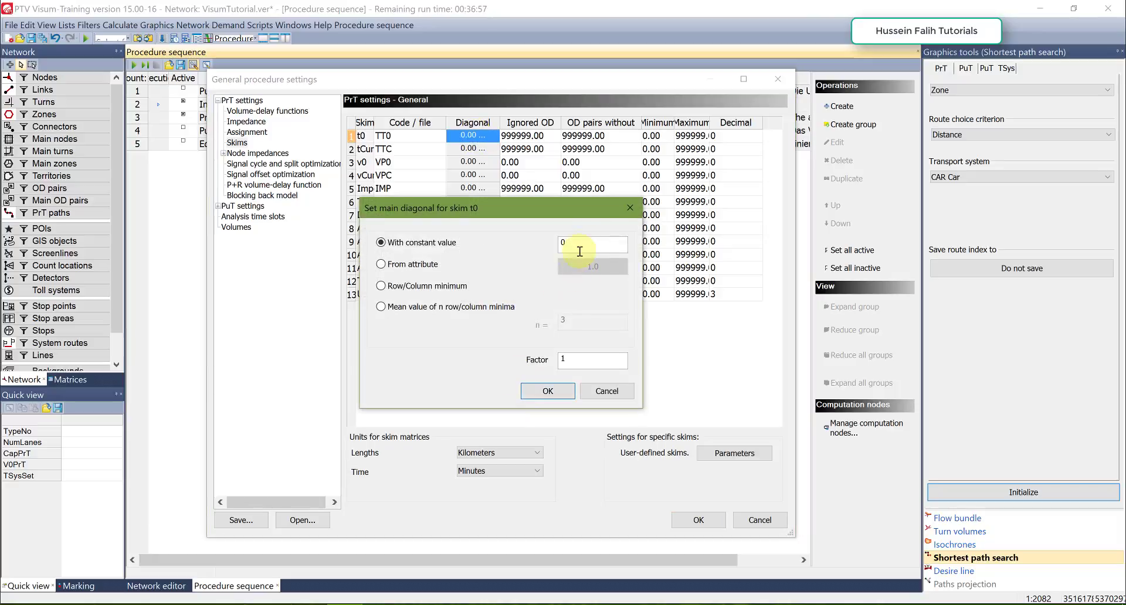
{"action": "left_click", "coordinate": [603, 394]}
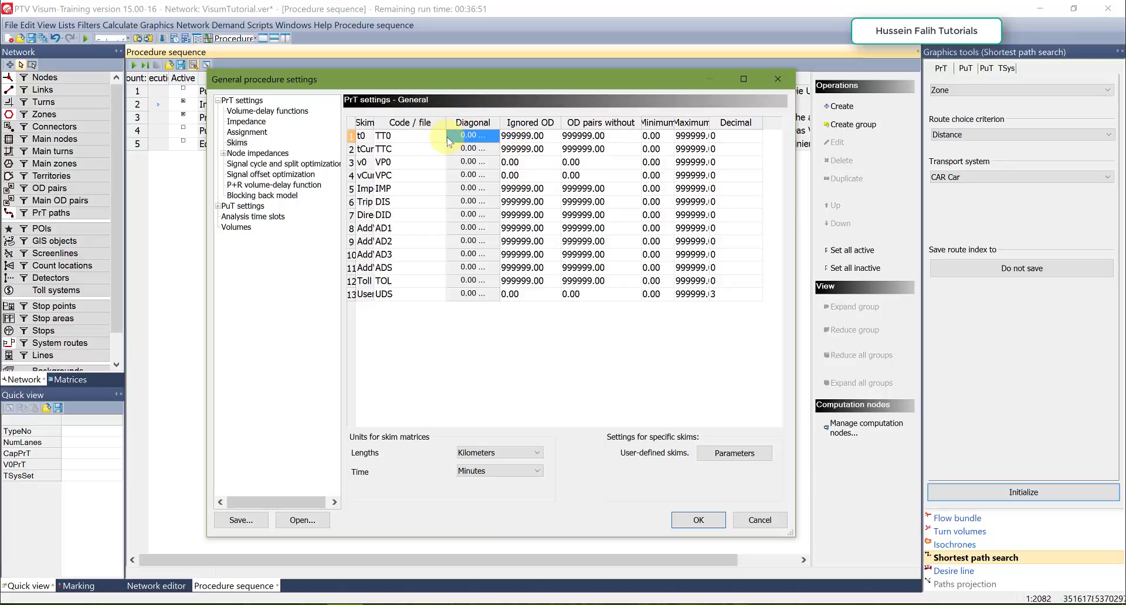
{"action": "left_click", "coordinate": [465, 137]}
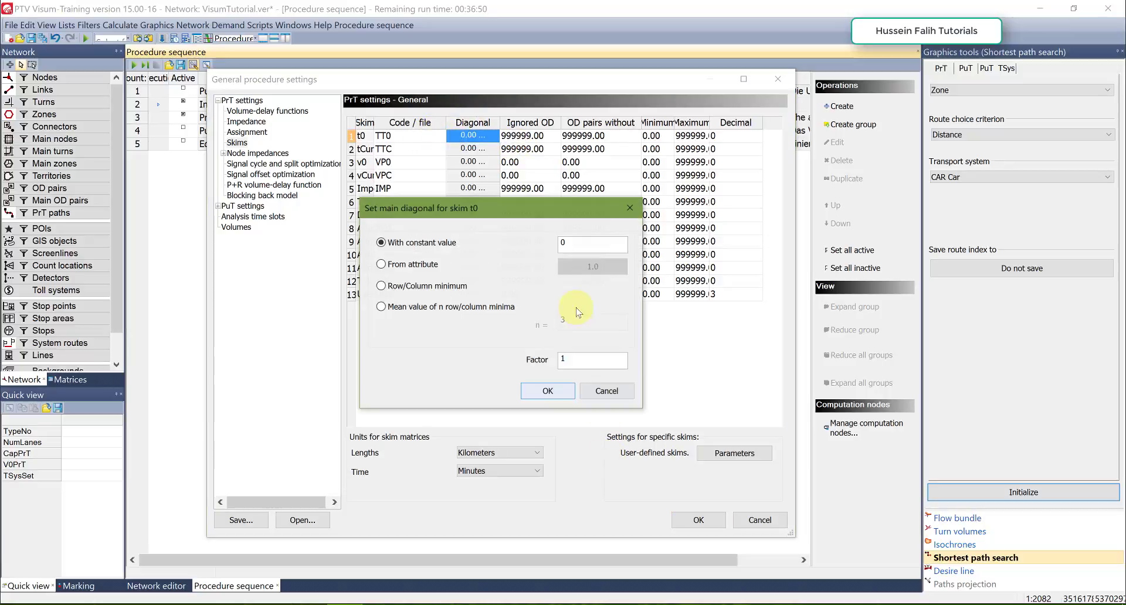
{"action": "double_click", "coordinate": [572, 243]}
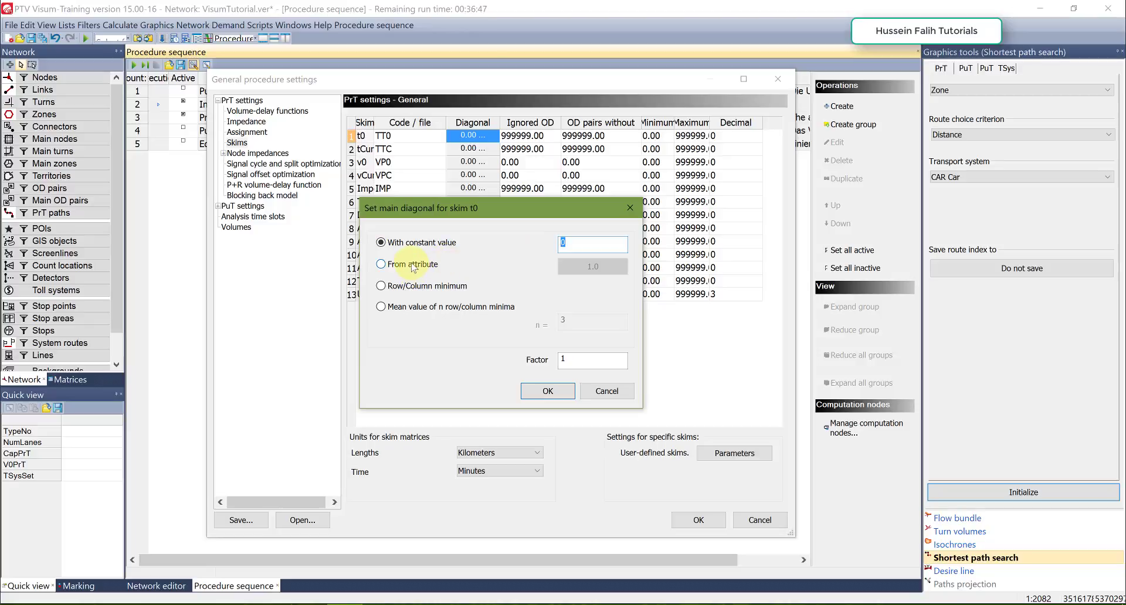
{"action": "left_click", "coordinate": [607, 393]}
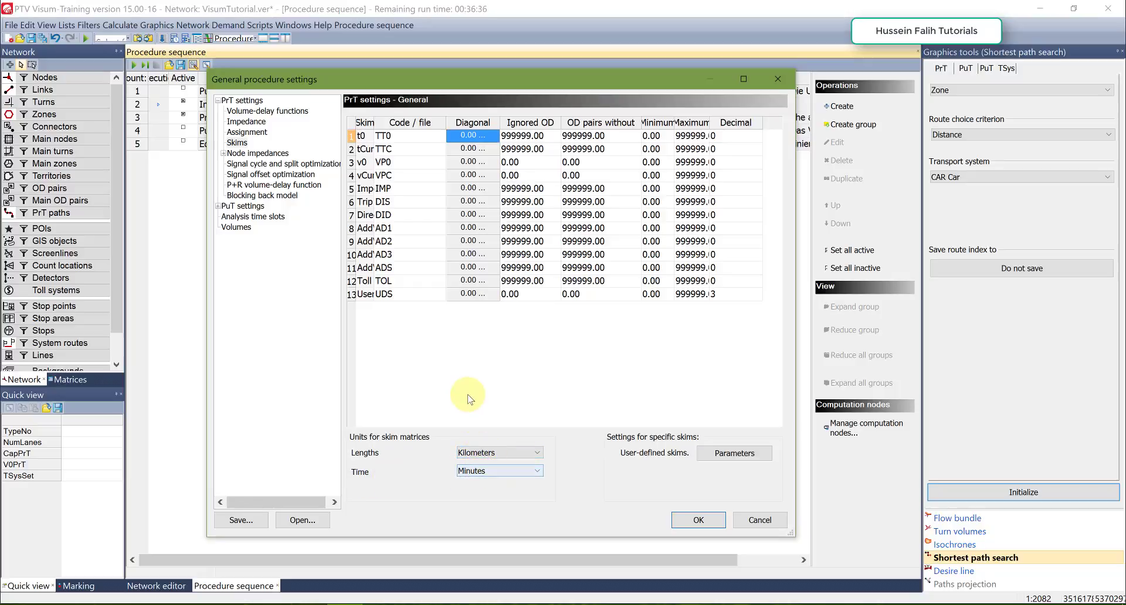
Keep skim units at Kilometers for lengths and Minutes for time.
{"action": "left_click", "coordinate": [478, 453]}
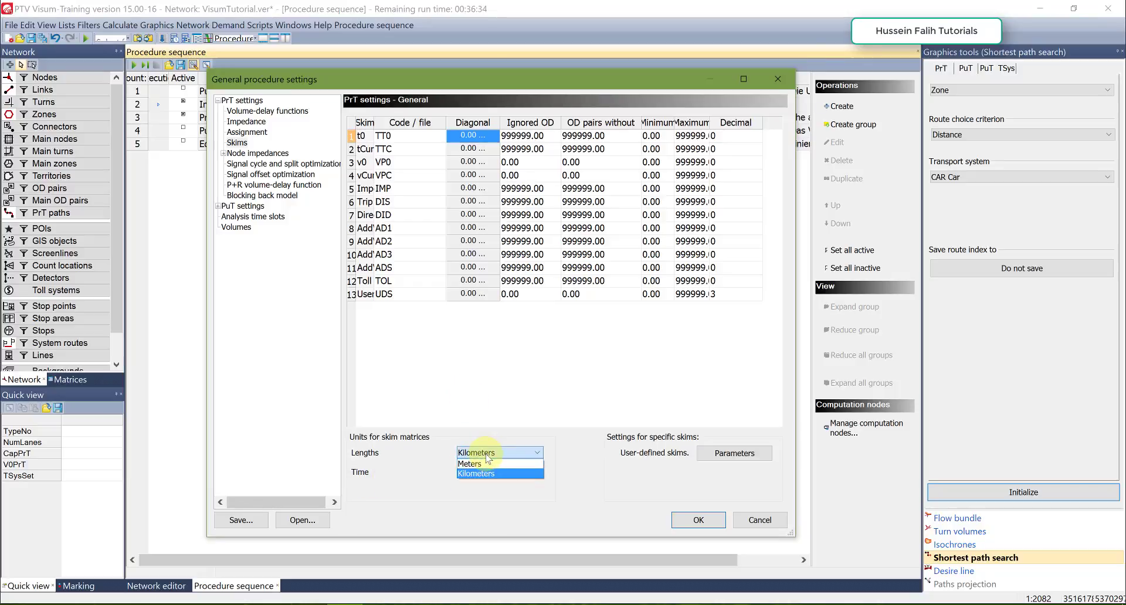
{"action": "left_click", "coordinate": [478, 473]}
{"action": "left_click", "coordinate": [479, 471]}
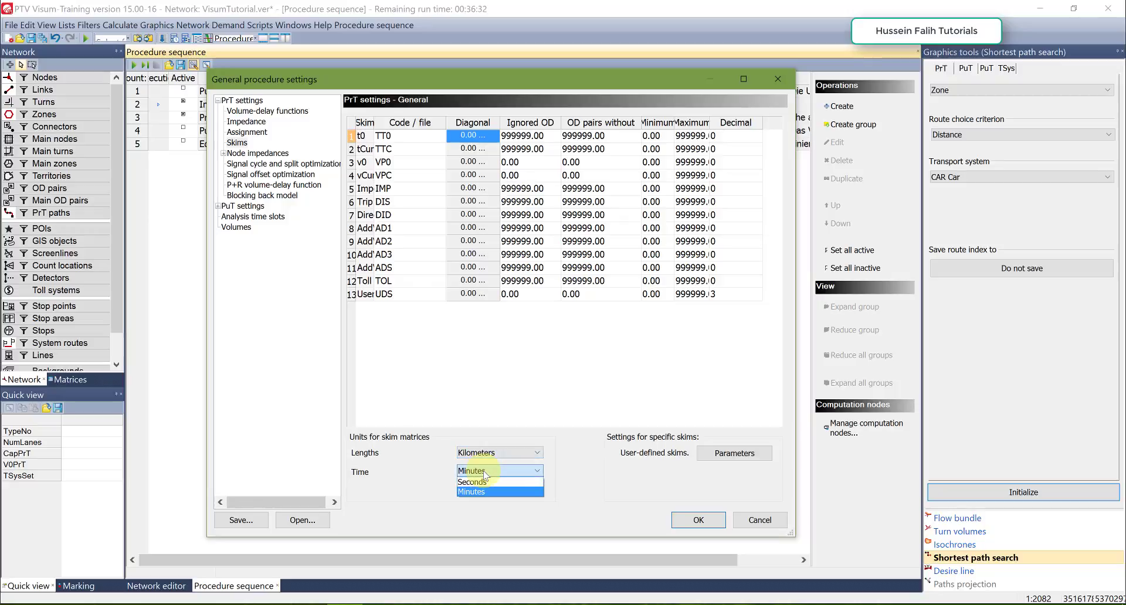
{"action": "left_click", "coordinate": [482, 479]}
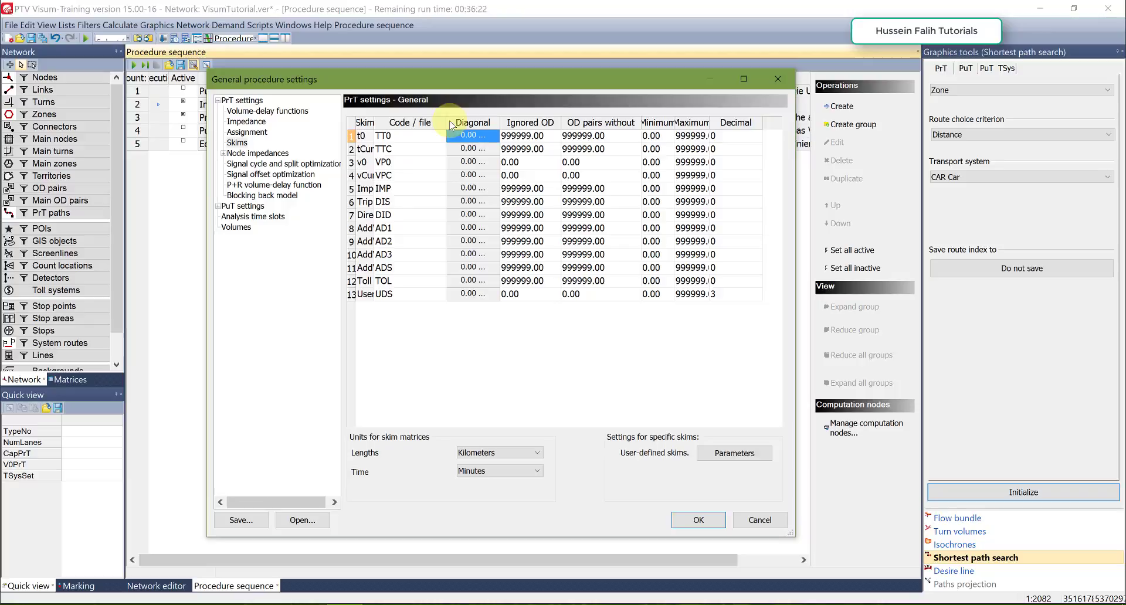
Widen the Skim column and review the skim rows from tCur to Direct distance.
{"action": "left_click_drag", "start_coordinate": [371, 122], "coordinate": [407, 126]}
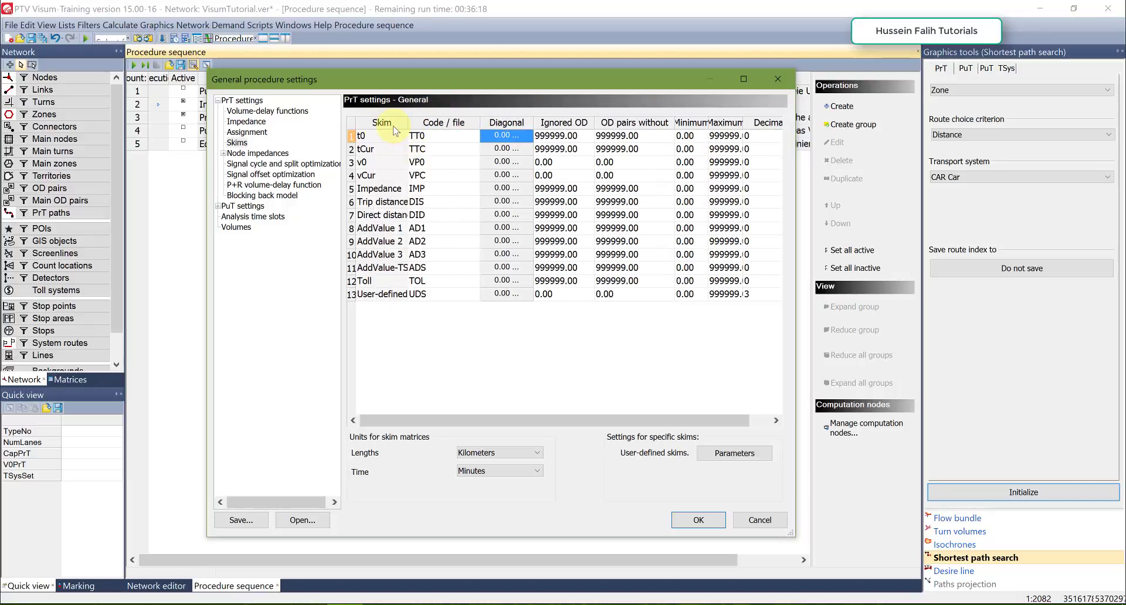
{"action": "left_click", "coordinate": [374, 149]}
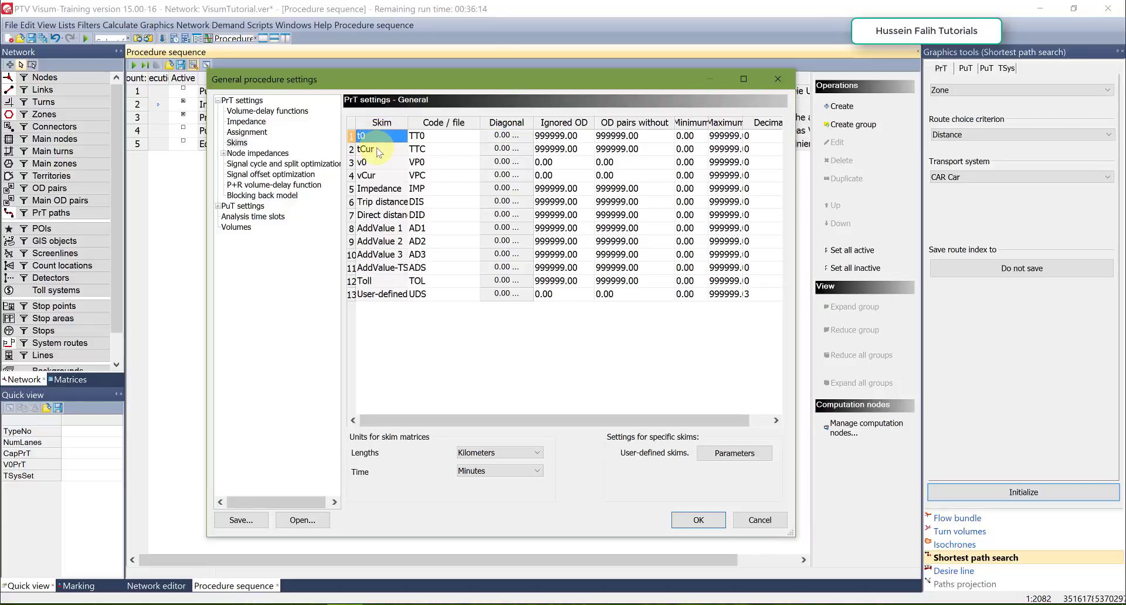
{"action": "left_click", "coordinate": [377, 163]}
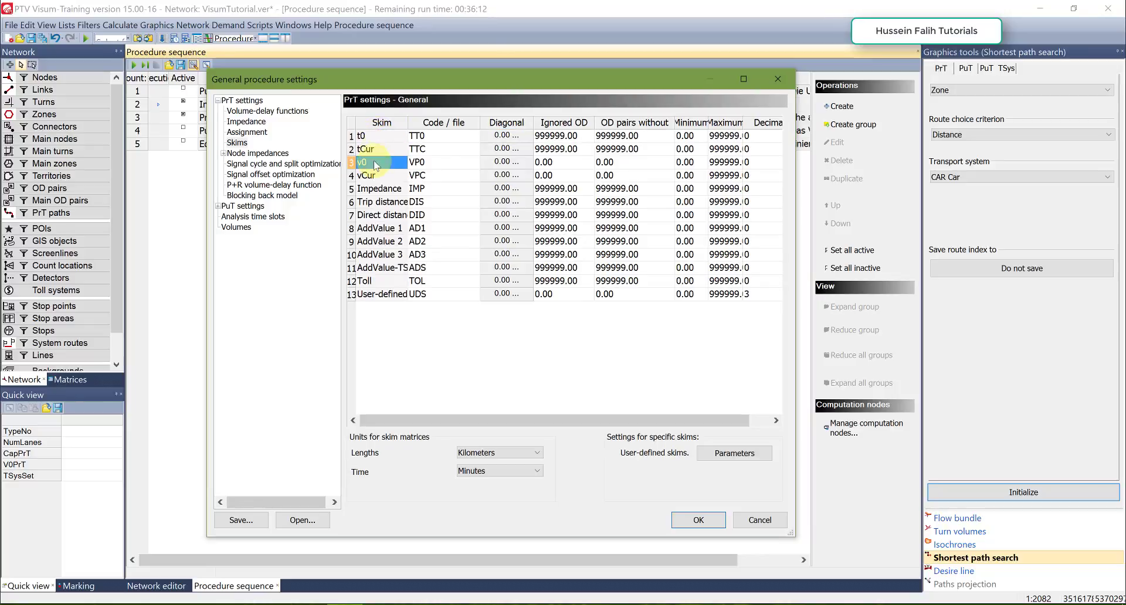
{"action": "left_click", "coordinate": [374, 176]}
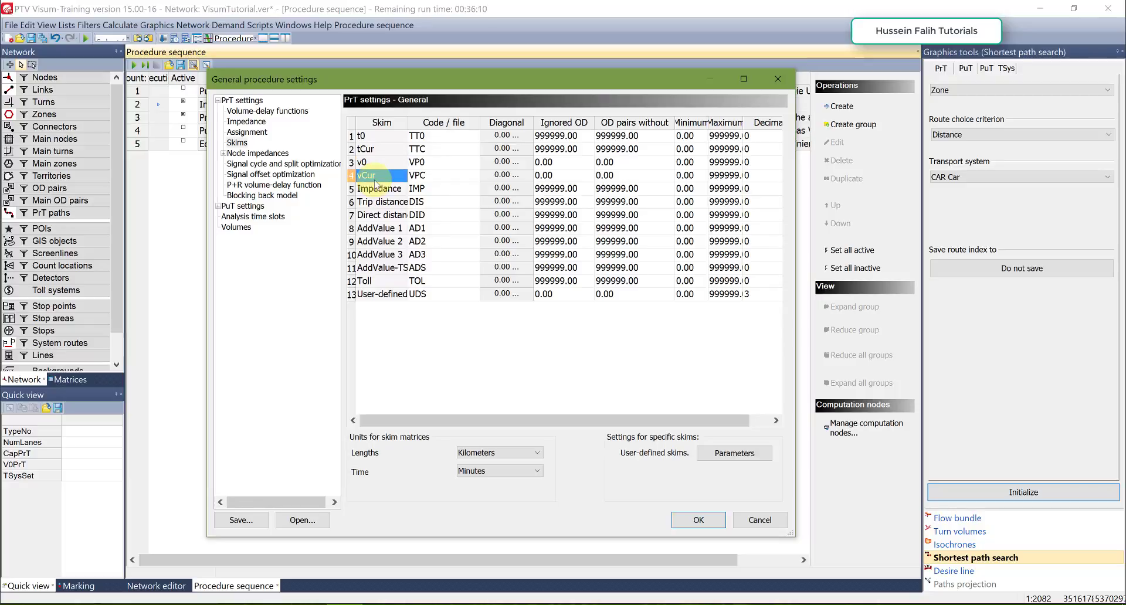
{"action": "left_click", "coordinate": [378, 188]}
{"action": "left_click", "coordinate": [382, 203]}
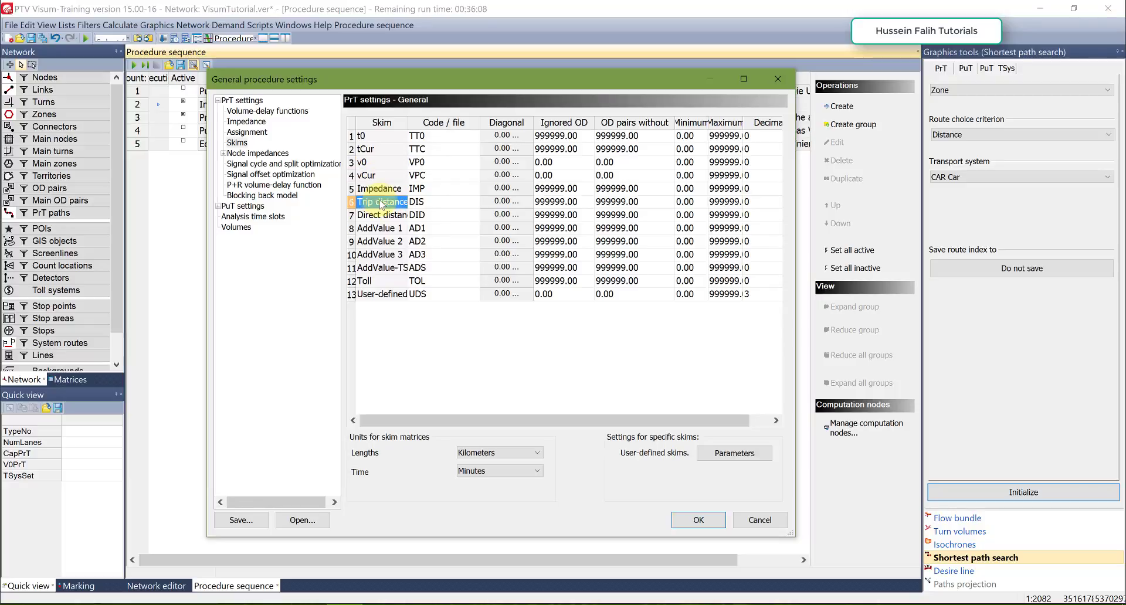
{"action": "left_click", "coordinate": [380, 215]}
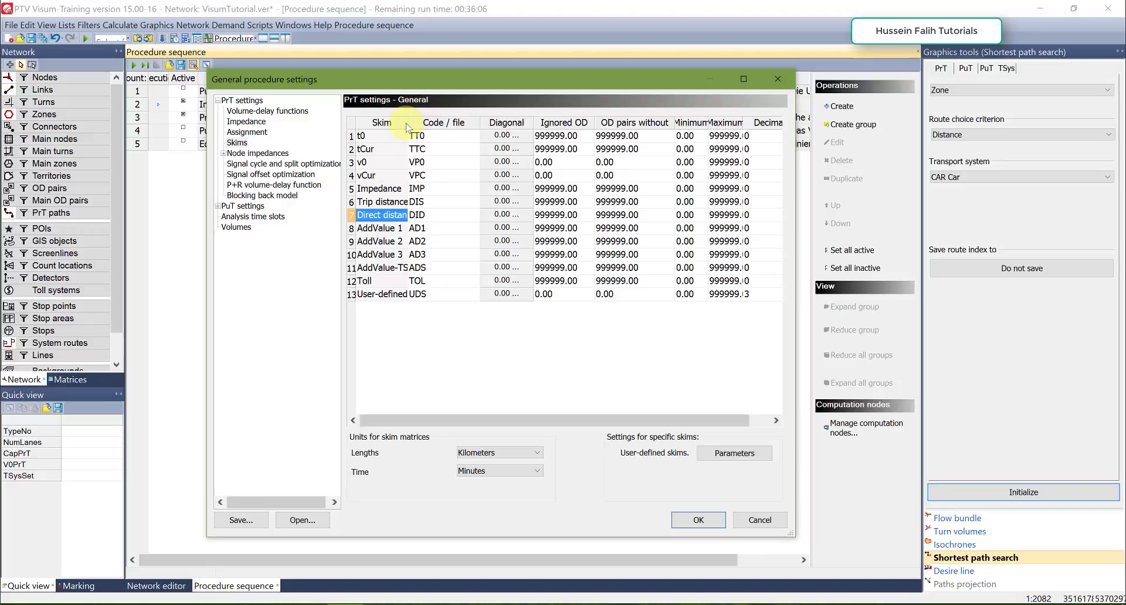
{"action": "left_click_drag", "start_coordinate": [406, 122], "coordinate": [428, 122]}
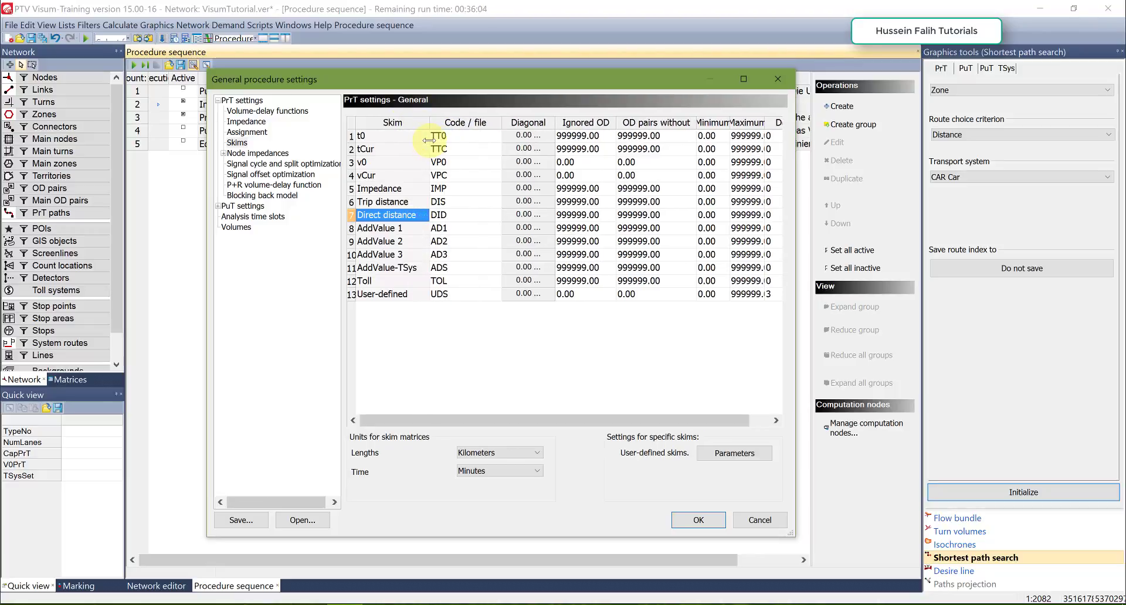
{"action": "left_click", "coordinate": [396, 200]}
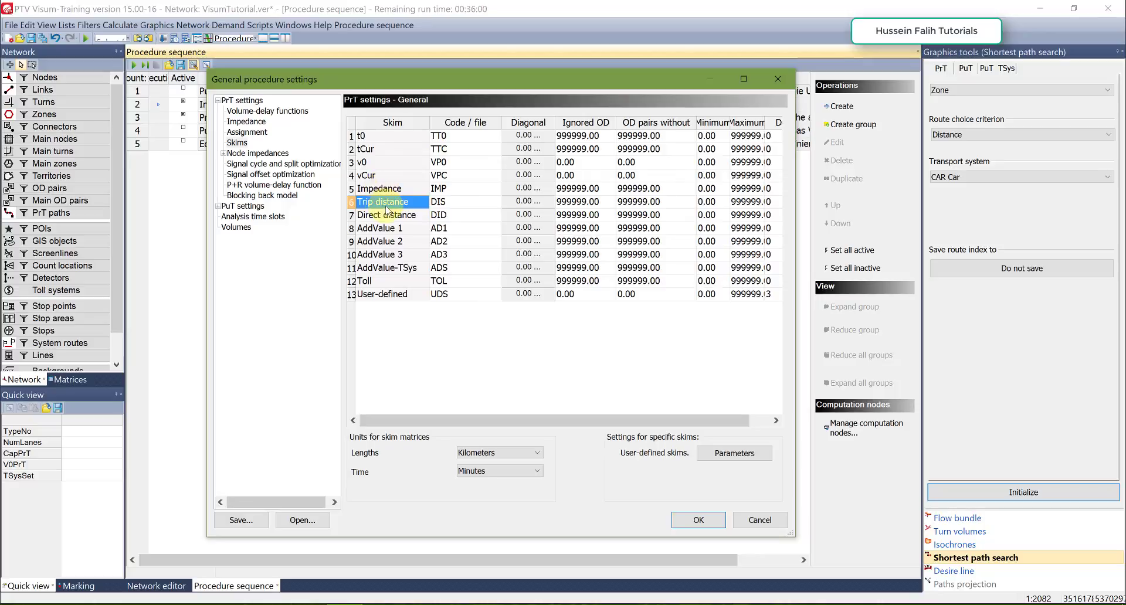
{"action": "left_click", "coordinate": [392, 215]}
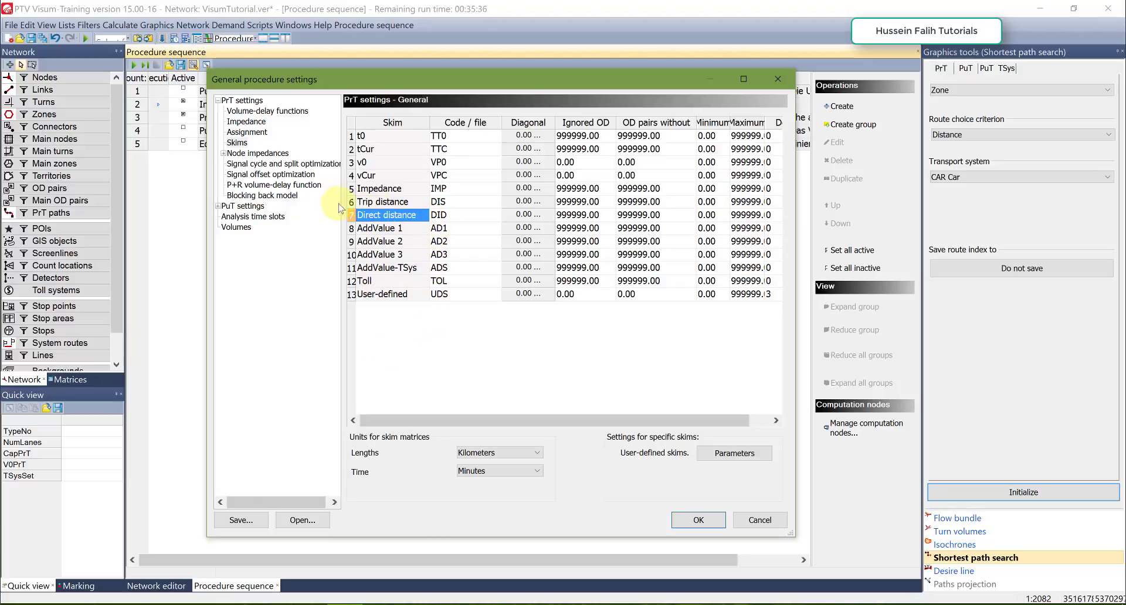
Confirm CAR's impedance function 100 × tCur-PrTSys, then return to the Skims page.
{"action": "left_click", "coordinate": [392, 188]}
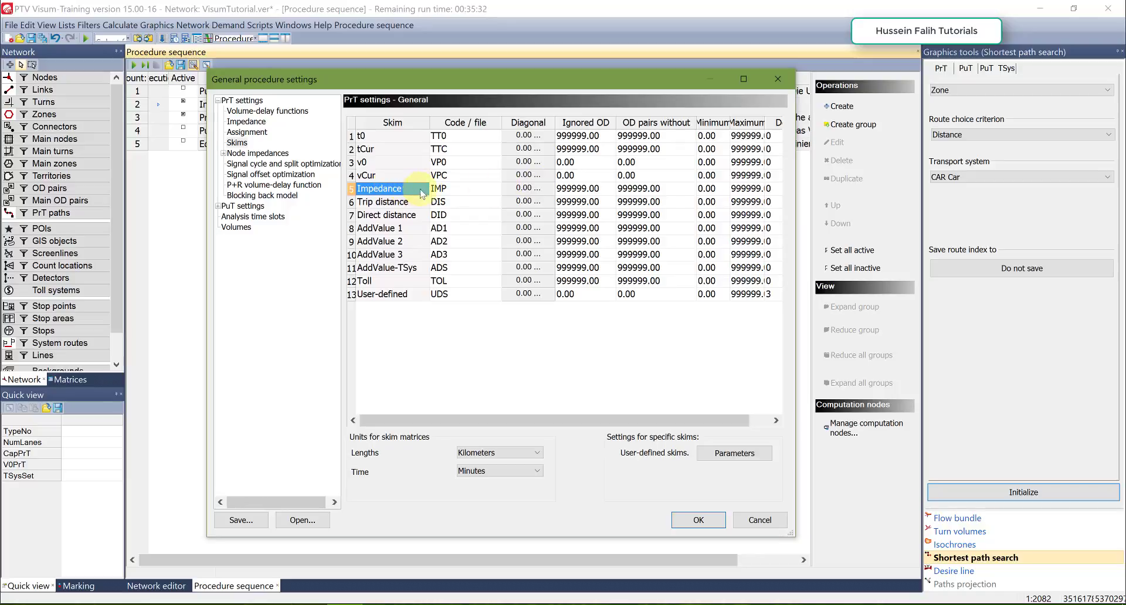
{"action": "left_click", "coordinate": [245, 122]}
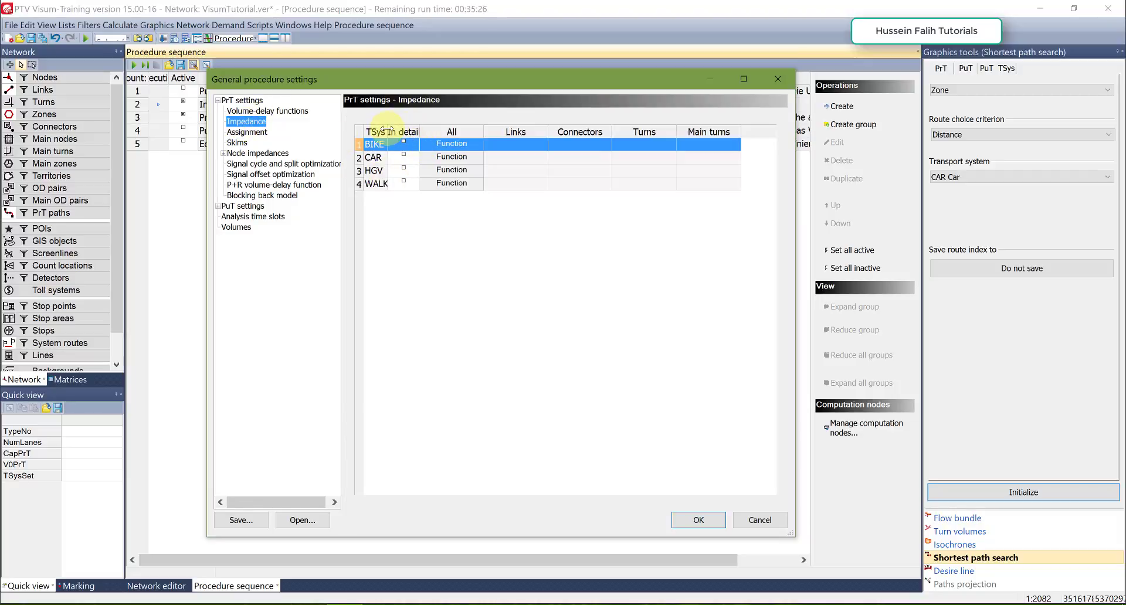
{"action": "left_click_drag", "start_coordinate": [387, 130], "coordinate": [484, 129]}
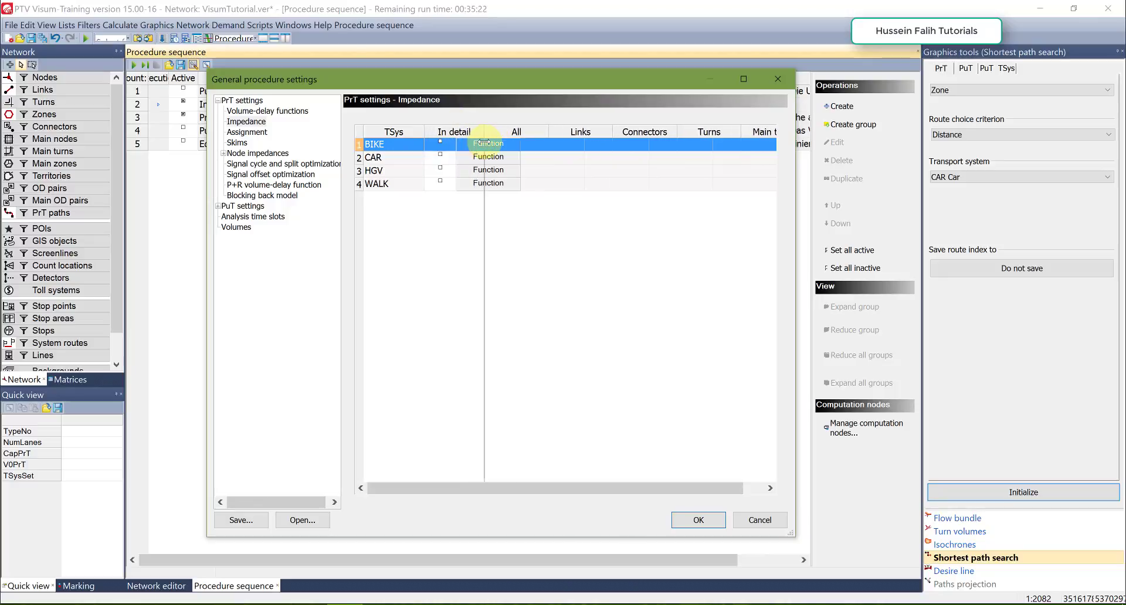
{"action": "left_click", "coordinate": [381, 162]}
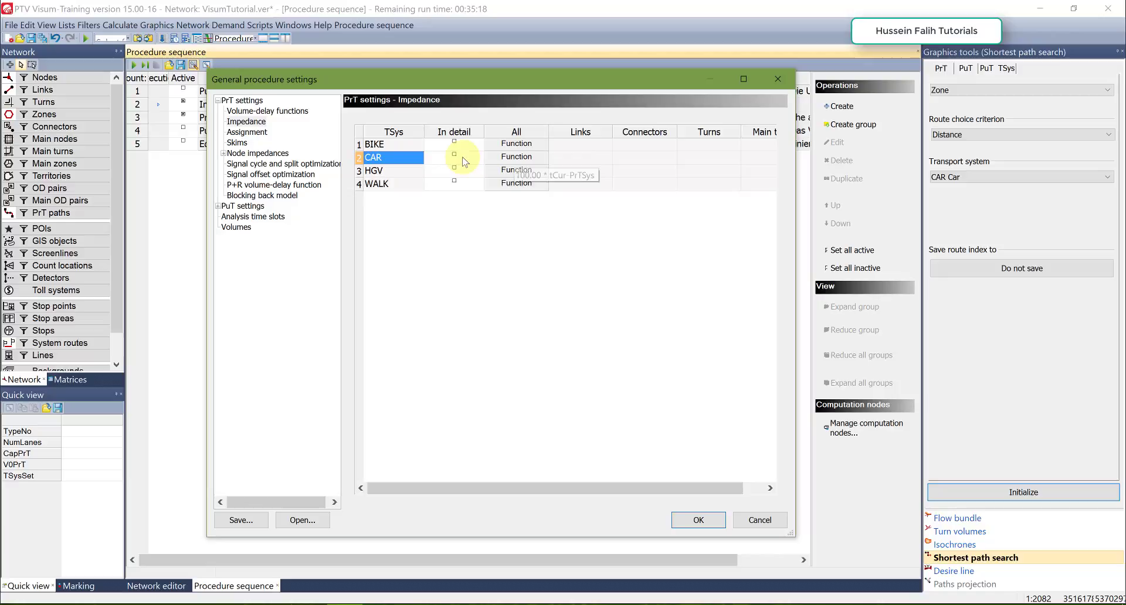
{"action": "left_click", "coordinate": [510, 157]}
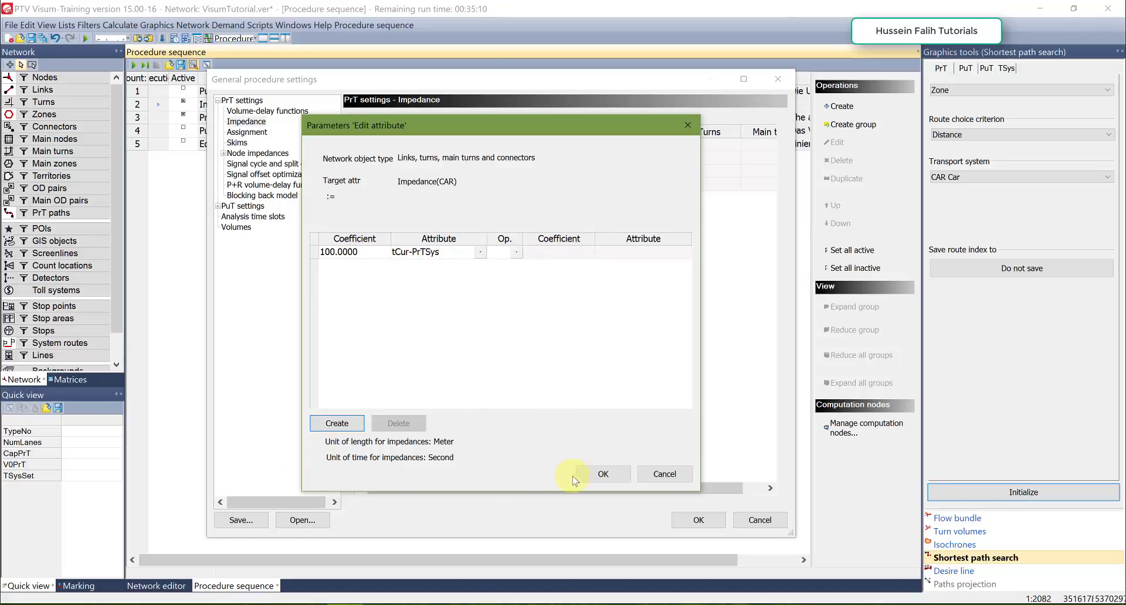
{"action": "left_click", "coordinate": [593, 481]}
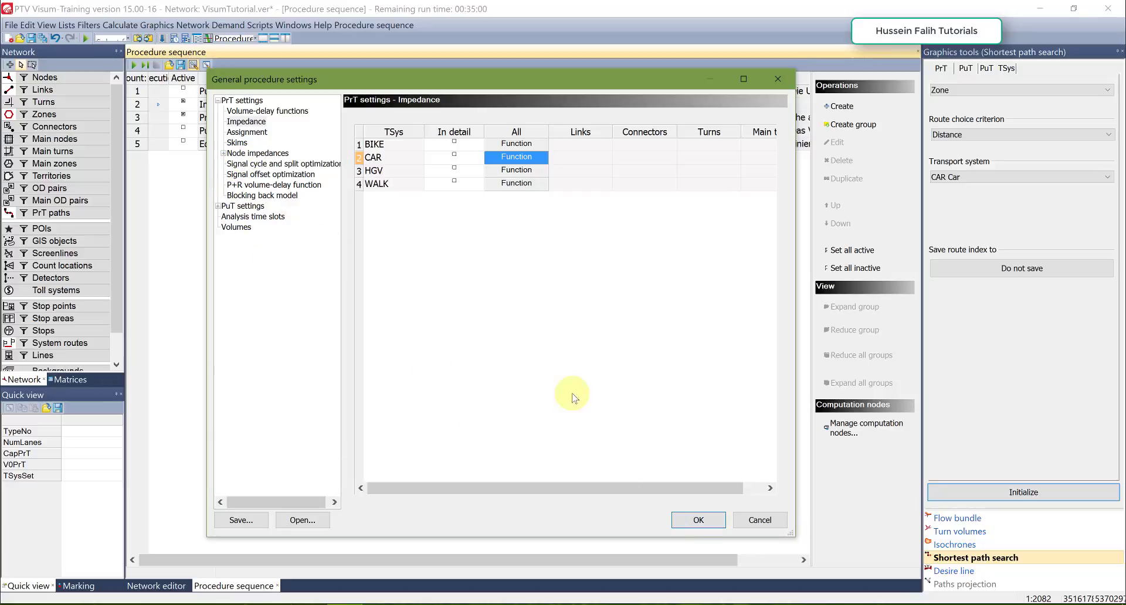
{"action": "left_click", "coordinate": [238, 144]}
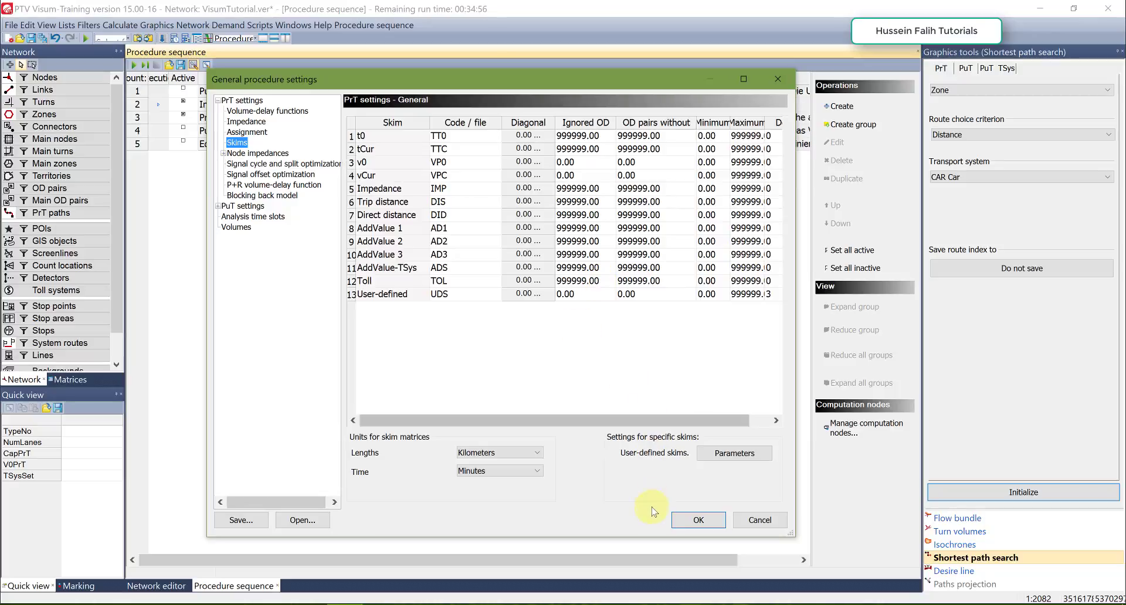
Insert a Calculate PrT skim matrix procedure after the PrT assignment step.
{"action": "left_click", "coordinate": [687, 521]}
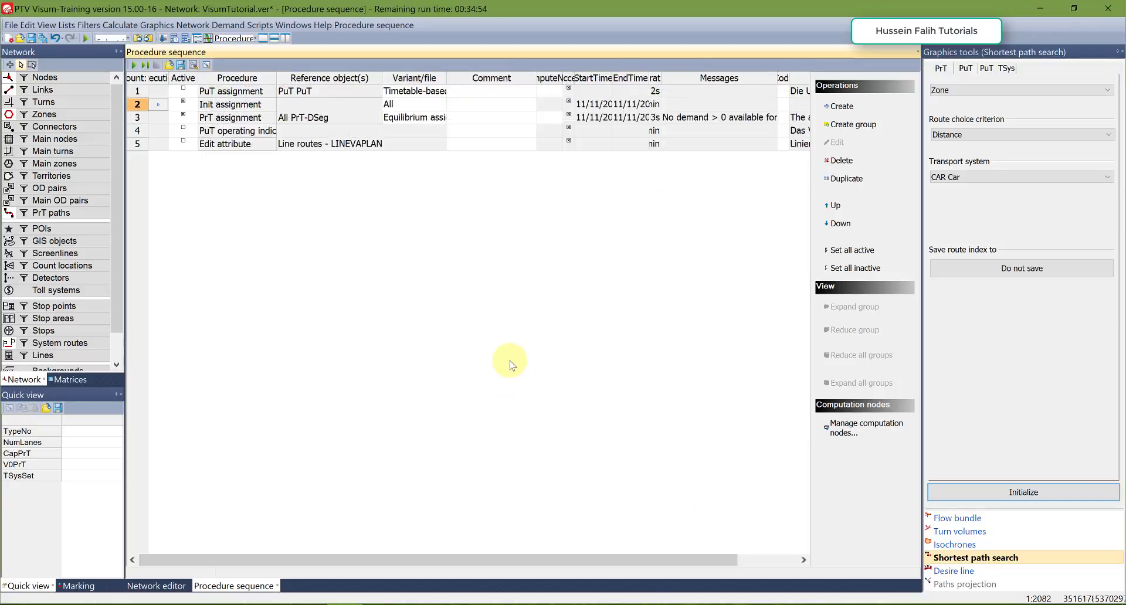
{"action": "left_click", "coordinate": [510, 365]}
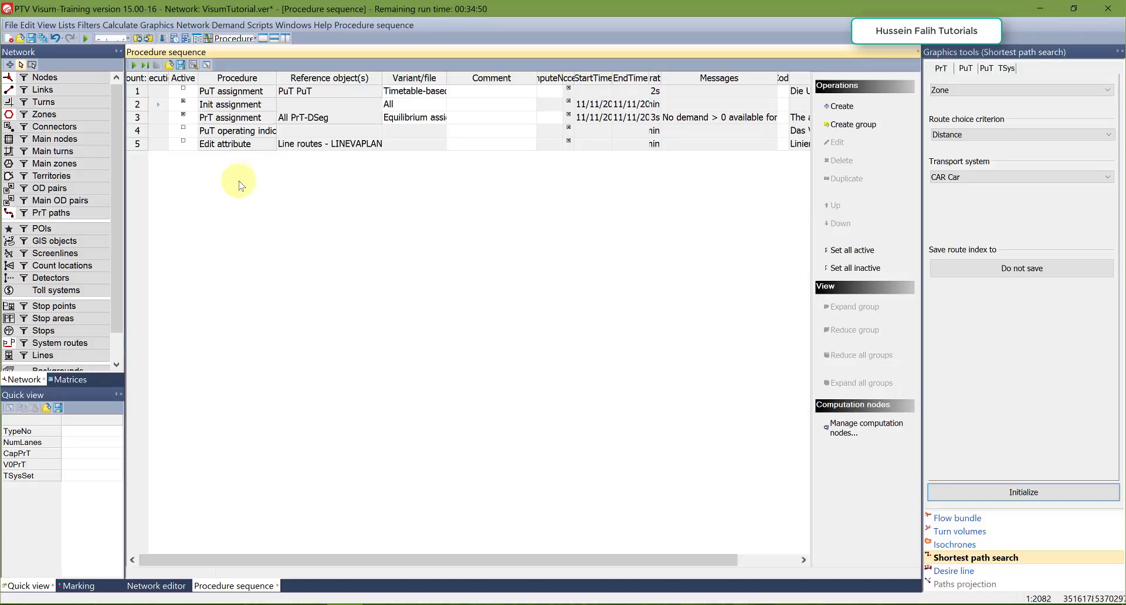
{"action": "left_click", "coordinate": [163, 119]}
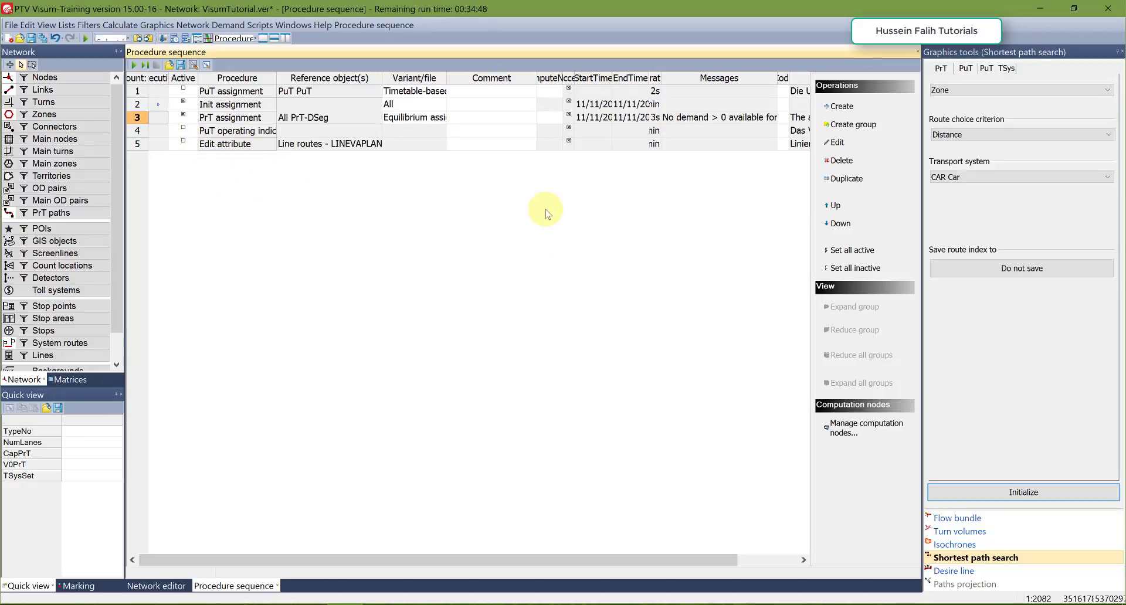
{"action": "left_click", "coordinate": [843, 107]}
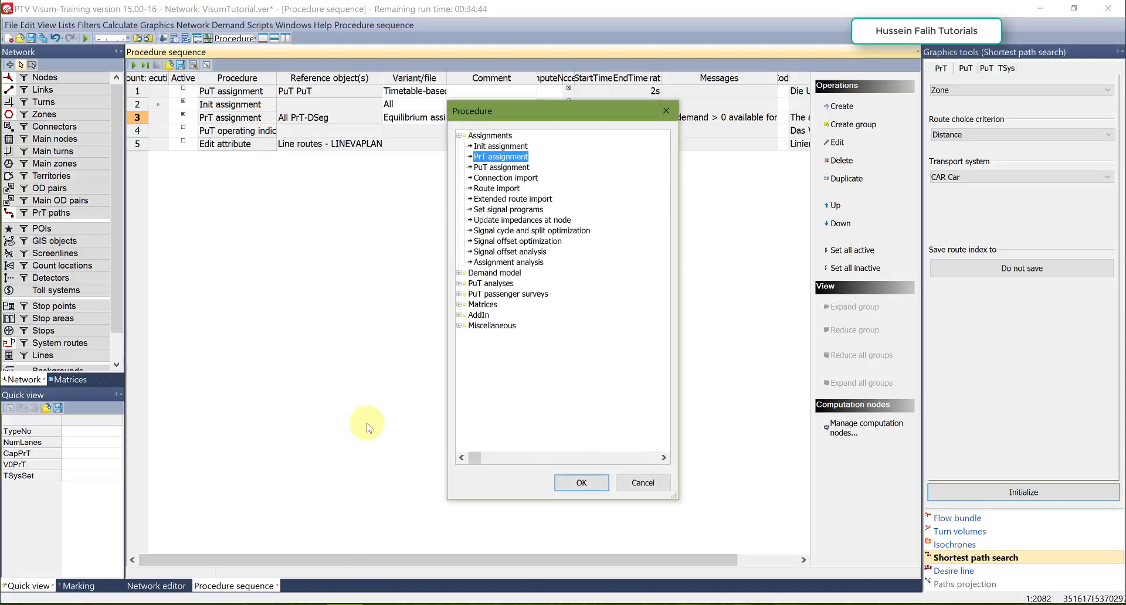
{"action": "left_click", "coordinate": [484, 306]}
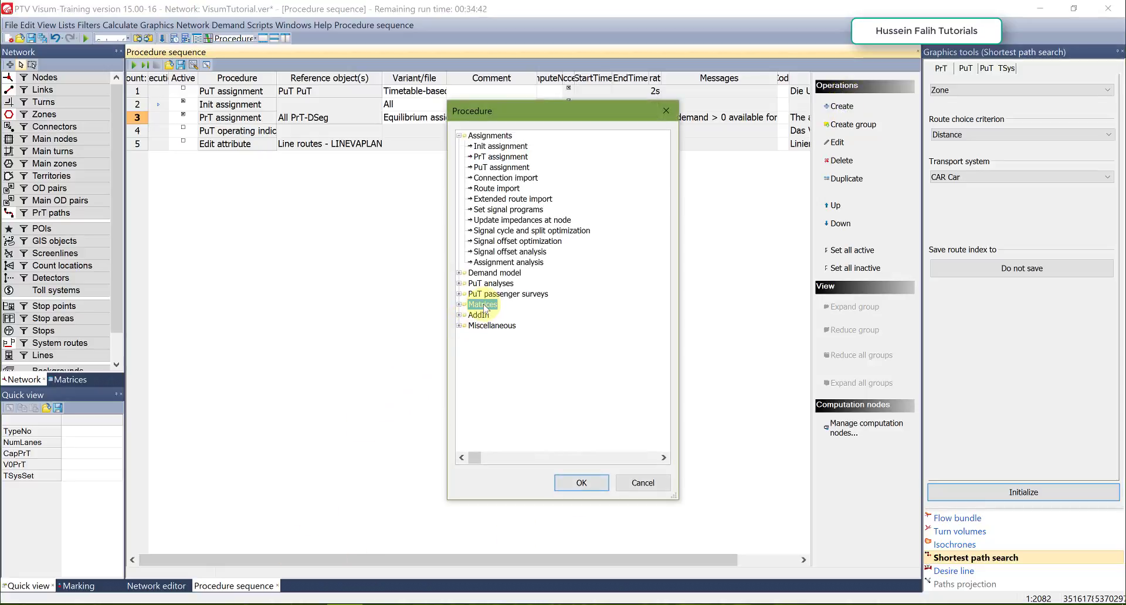
{"action": "double_click", "coordinate": [483, 305]}
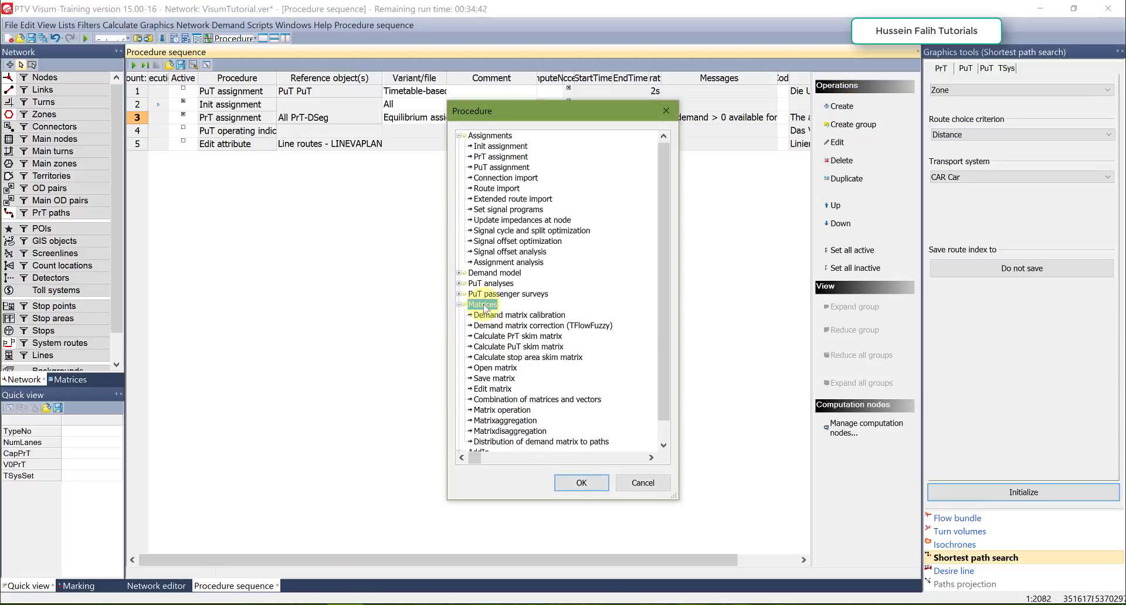
{"action": "left_click", "coordinate": [496, 337]}
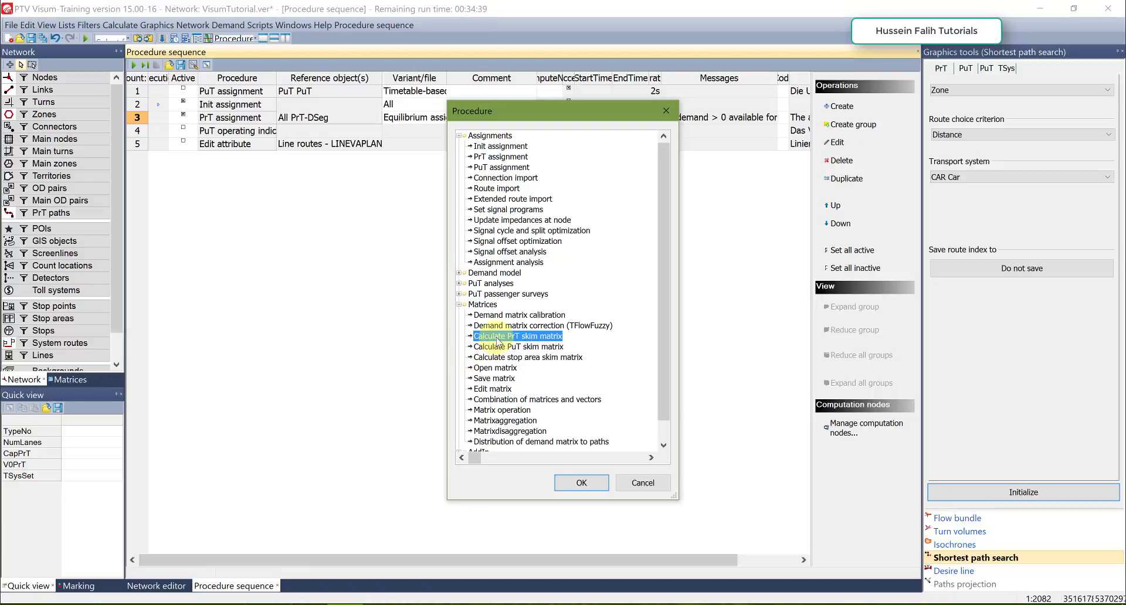
{"action": "left_click", "coordinate": [588, 485]}
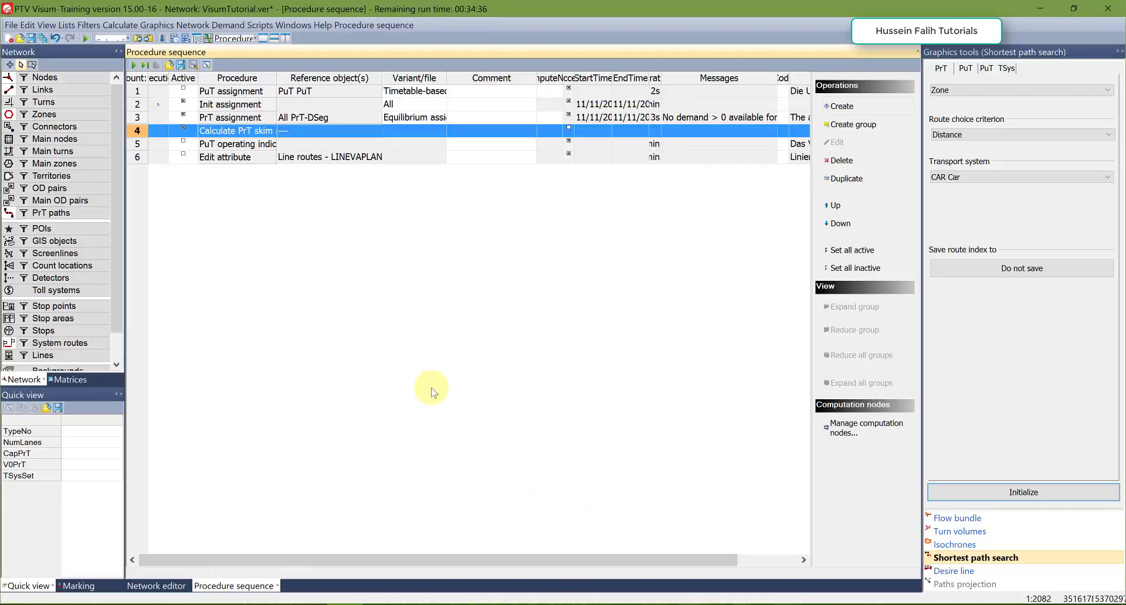
Set the skim step's demand segment to C Car.
{"action": "left_click", "coordinate": [303, 139]}
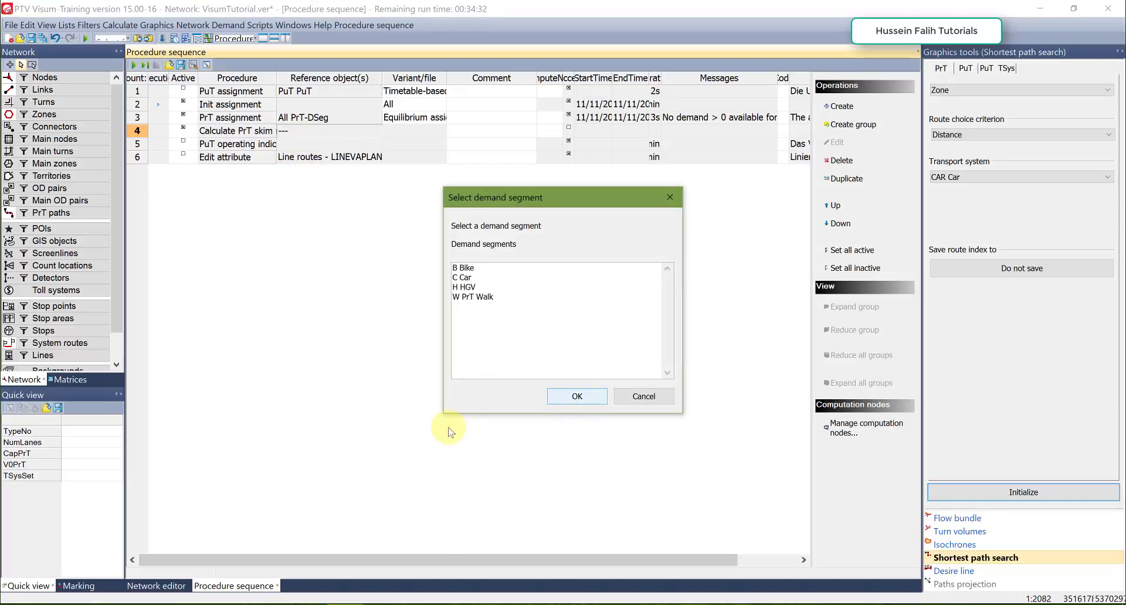
{"action": "left_click", "coordinate": [466, 277]}
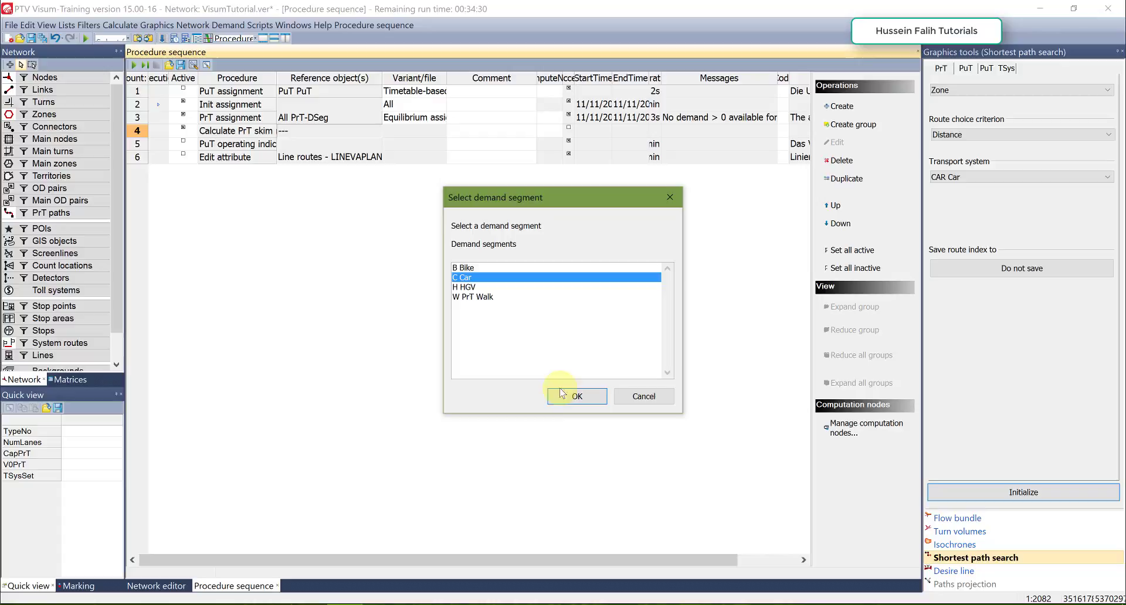
{"action": "left_click", "coordinate": [577, 396]}
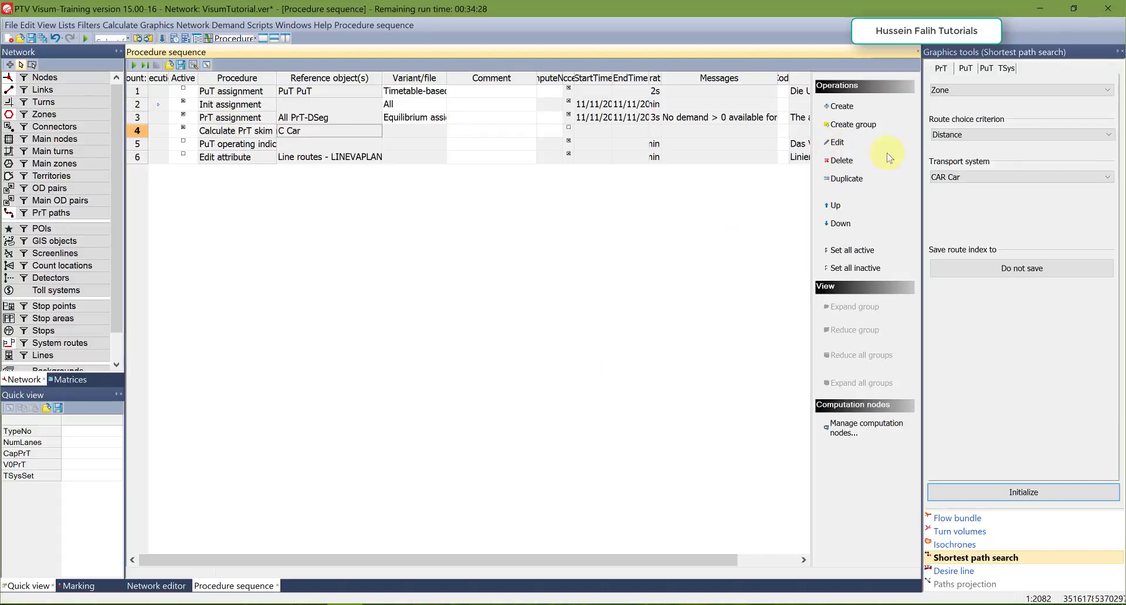
Open the skim step parameters, keeping Impedance search and mean-over-path-volume weighting.
{"action": "left_click", "coordinate": [854, 154]}
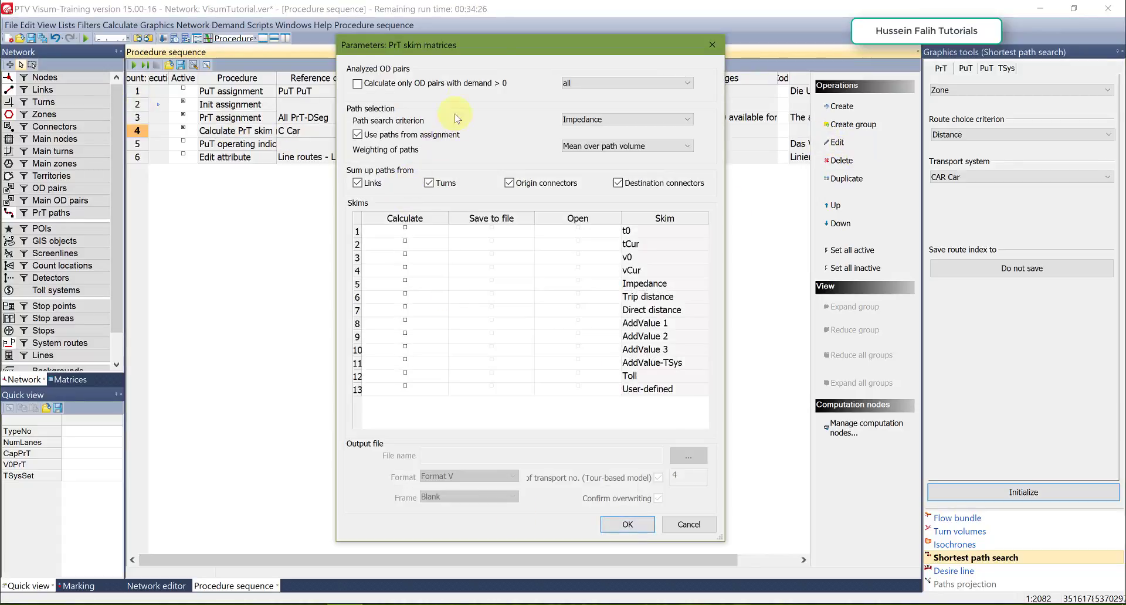
{"action": "left_click_drag", "start_coordinate": [494, 44], "coordinate": [478, 38]}
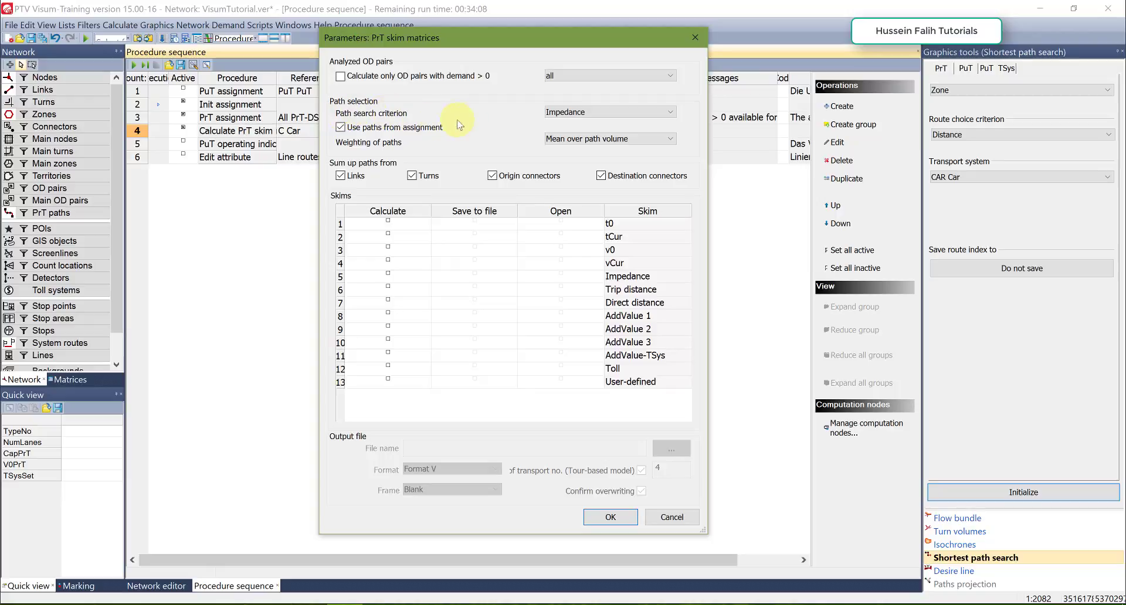
{"action": "left_click", "coordinate": [556, 113]}
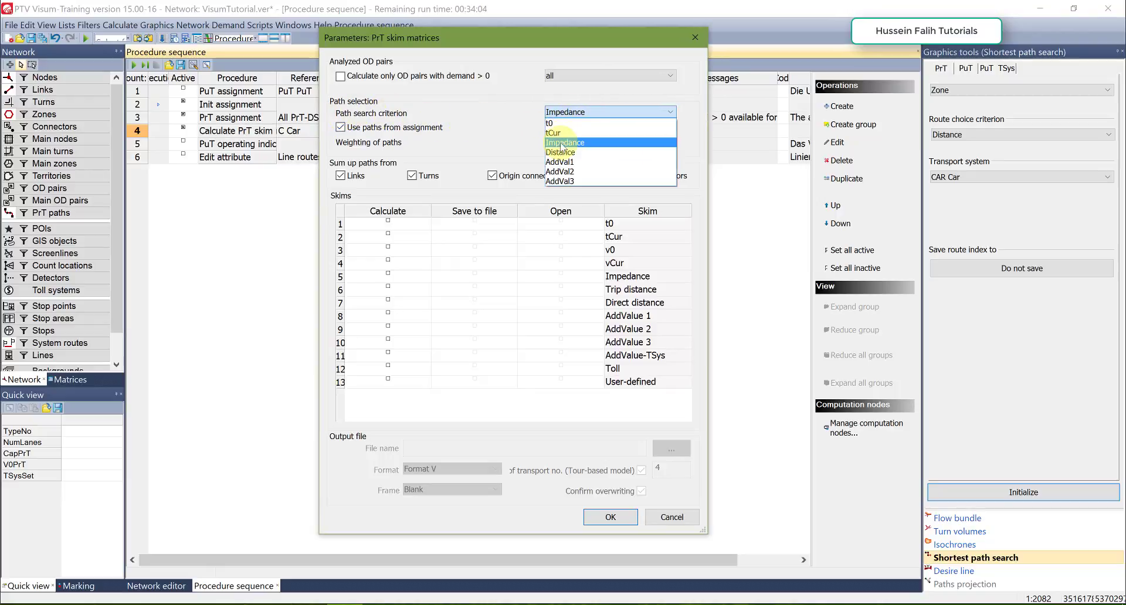
{"action": "left_click", "coordinate": [561, 144]}
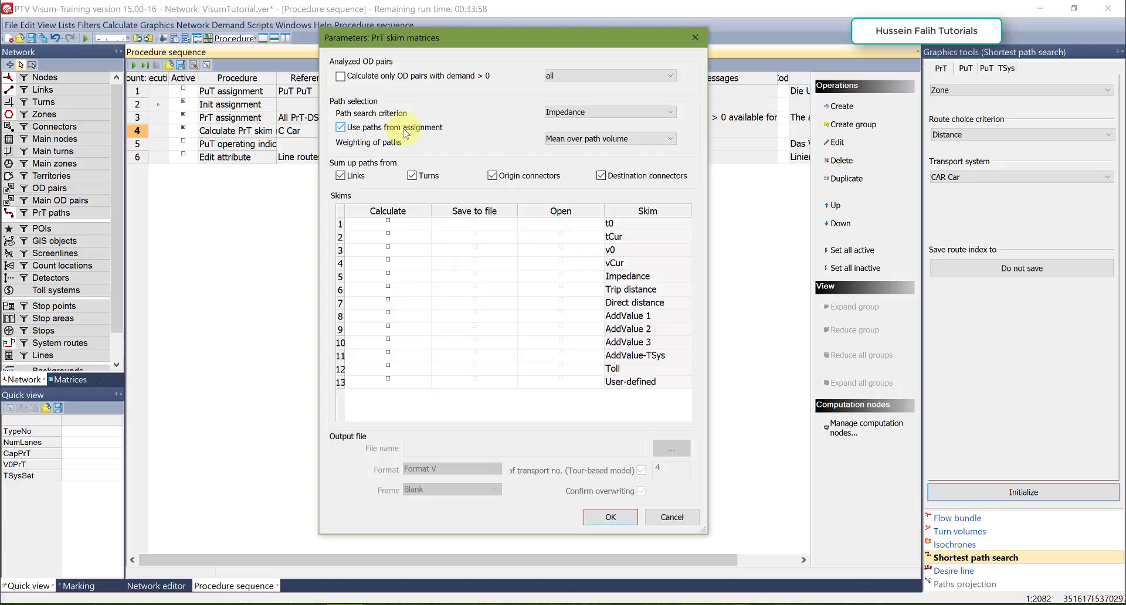
{"action": "left_click", "coordinate": [576, 140]}
{"action": "left_click", "coordinate": [577, 141]}
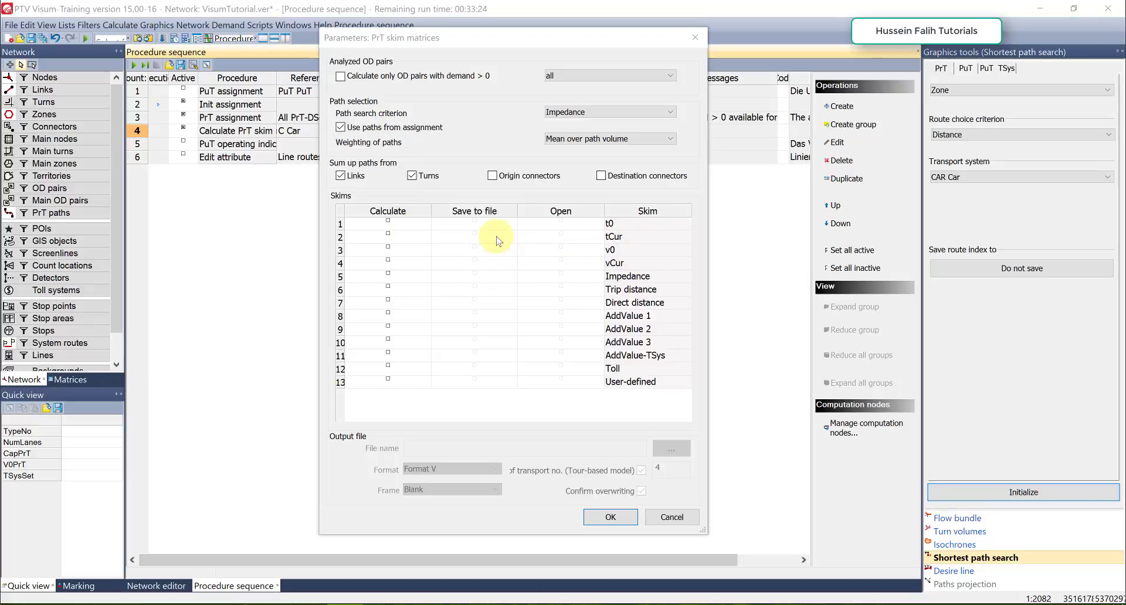
Enable the t0 and tCur skims for OD pairs with demand > 0 and confirm.
{"action": "left_click", "coordinate": [523, 241]}
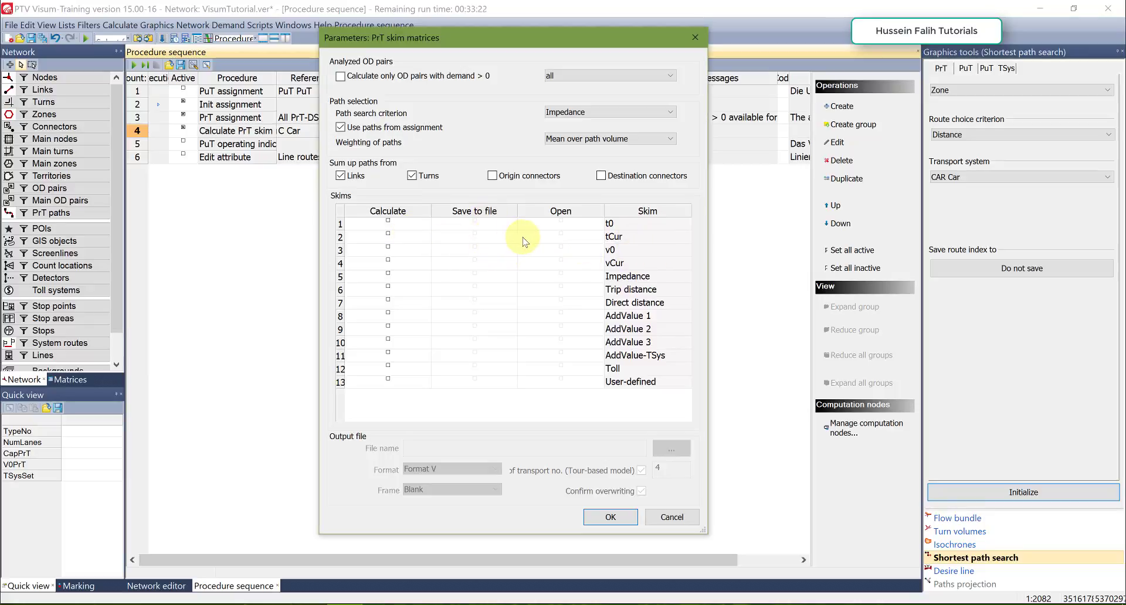
{"action": "left_click", "coordinate": [387, 235]}
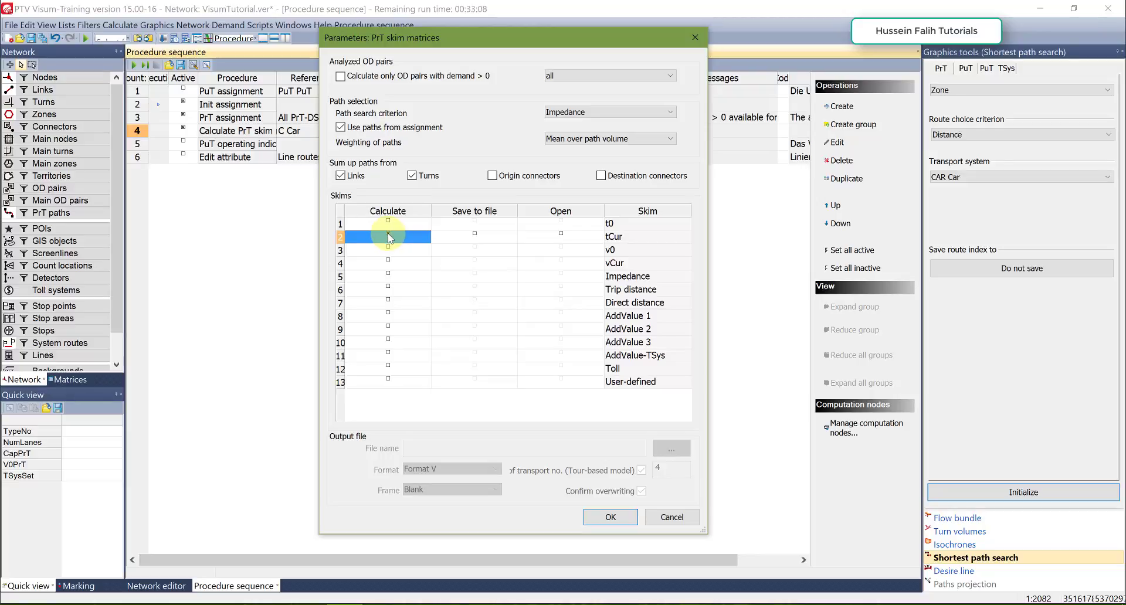
{"action": "left_click", "coordinate": [388, 234]}
{"action": "left_click", "coordinate": [388, 223]}
{"action": "left_click", "coordinate": [388, 222]}
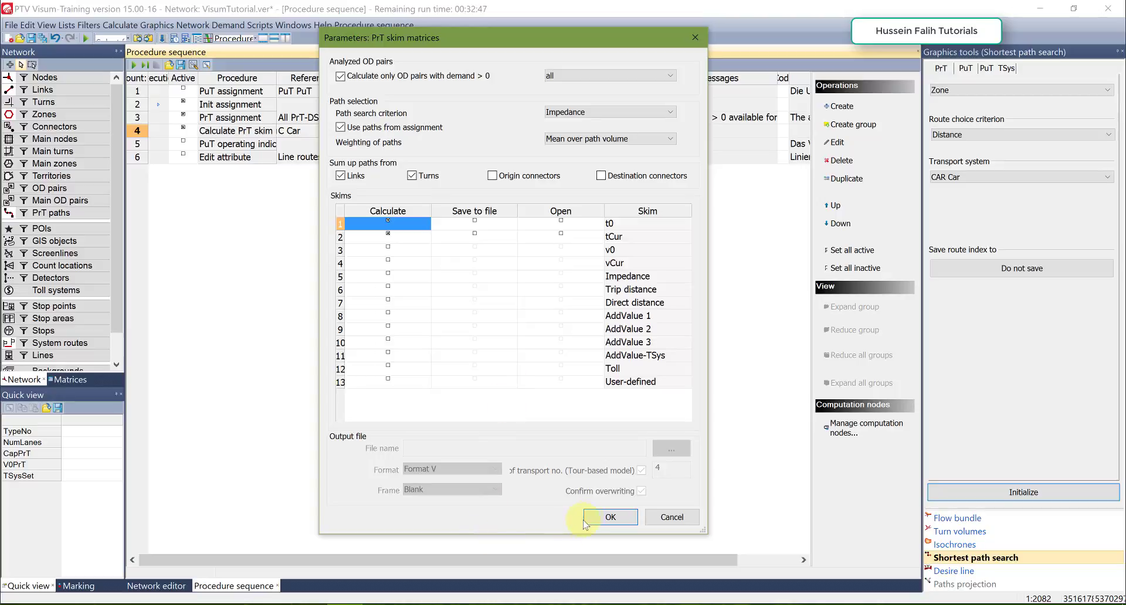
{"action": "left_click", "coordinate": [609, 517]}
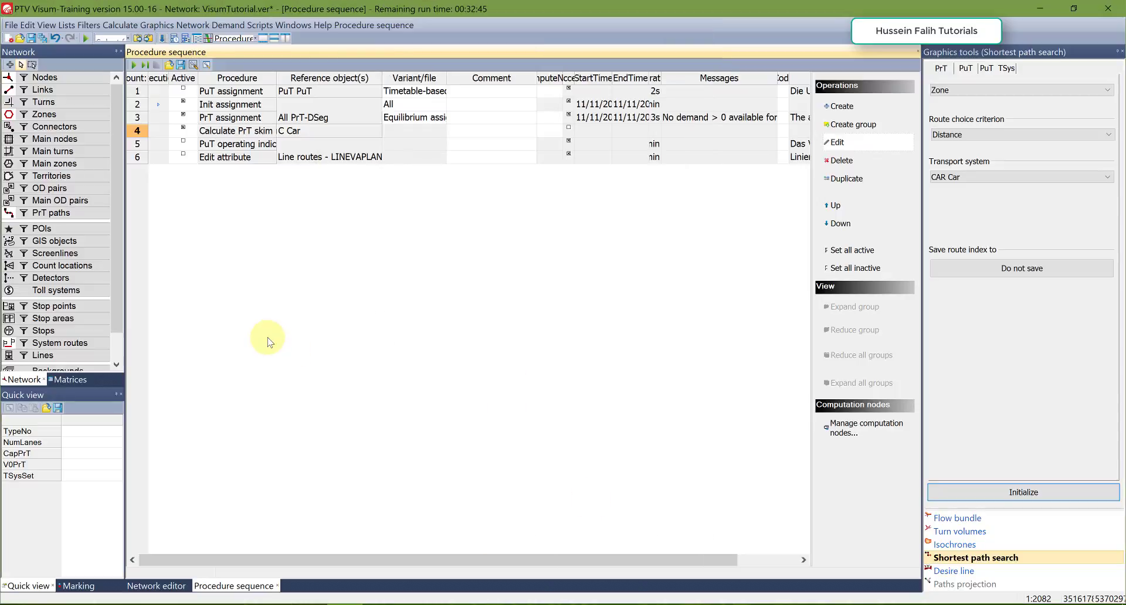
Run the marked Car skim procedure to create the TT0 and TTC skim matrices.
{"action": "right_click", "coordinate": [161, 135]}
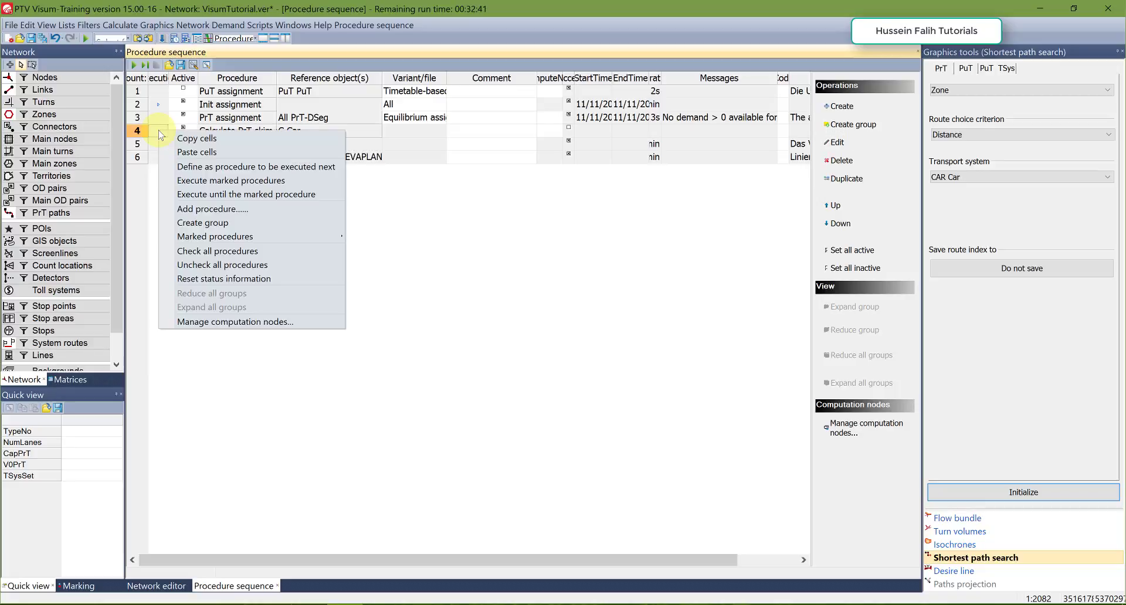
{"action": "left_click", "coordinate": [181, 182]}
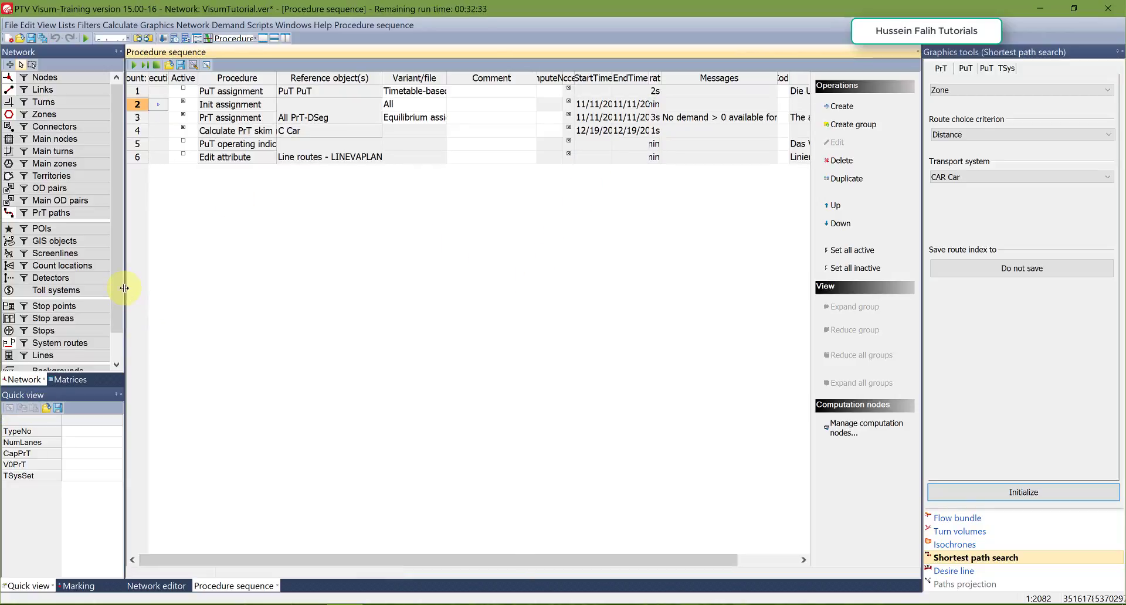
{"action": "left_click_drag", "start_coordinate": [125, 288], "coordinate": [150, 301]}
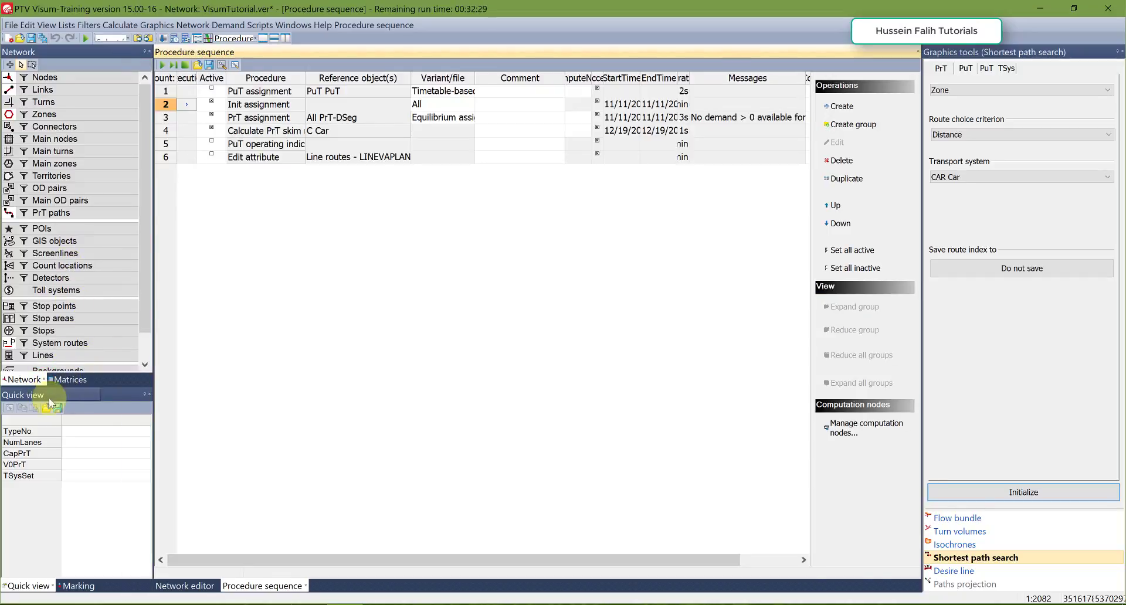
Show the Matrices panel on the left, listing 8 TT0 and 9 TTC.
{"action": "left_click", "coordinate": [66, 380]}
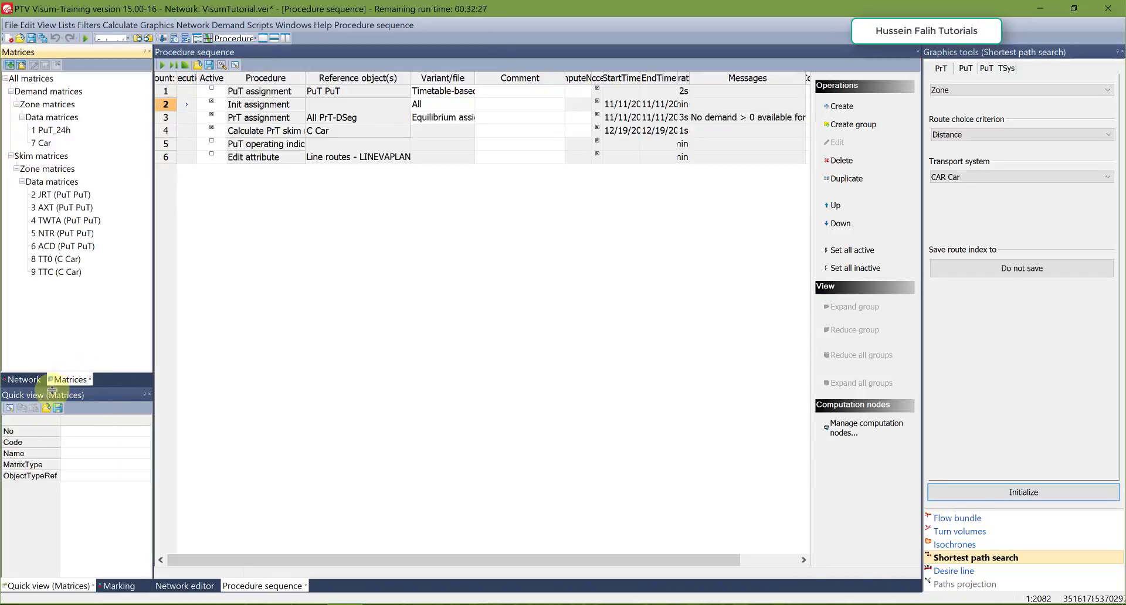
{"action": "left_click", "coordinate": [33, 379]}
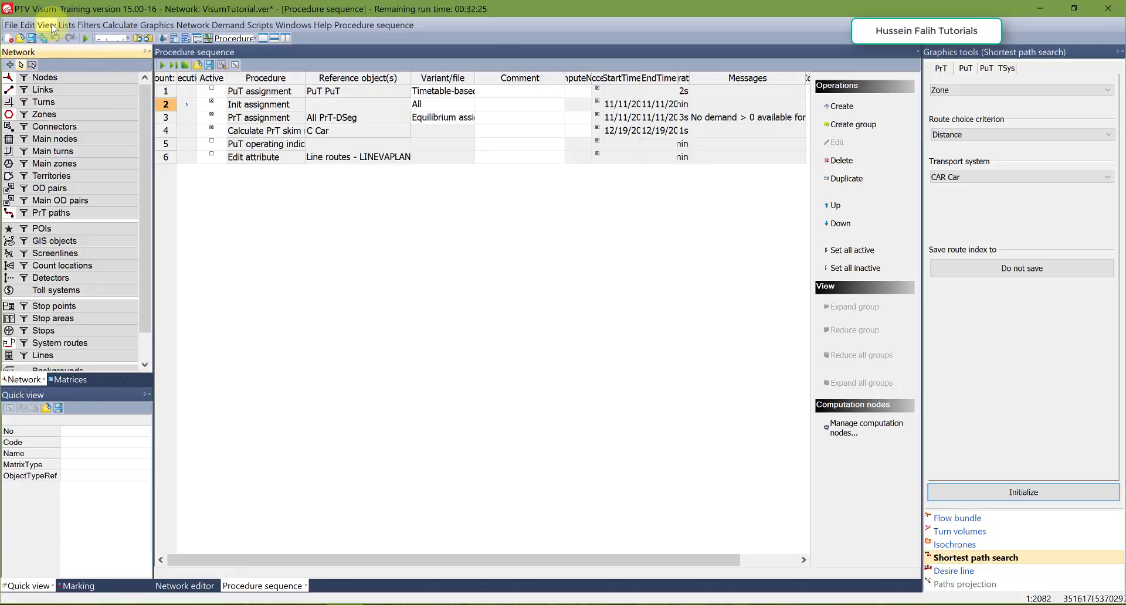
{"action": "left_click", "coordinate": [51, 24]}
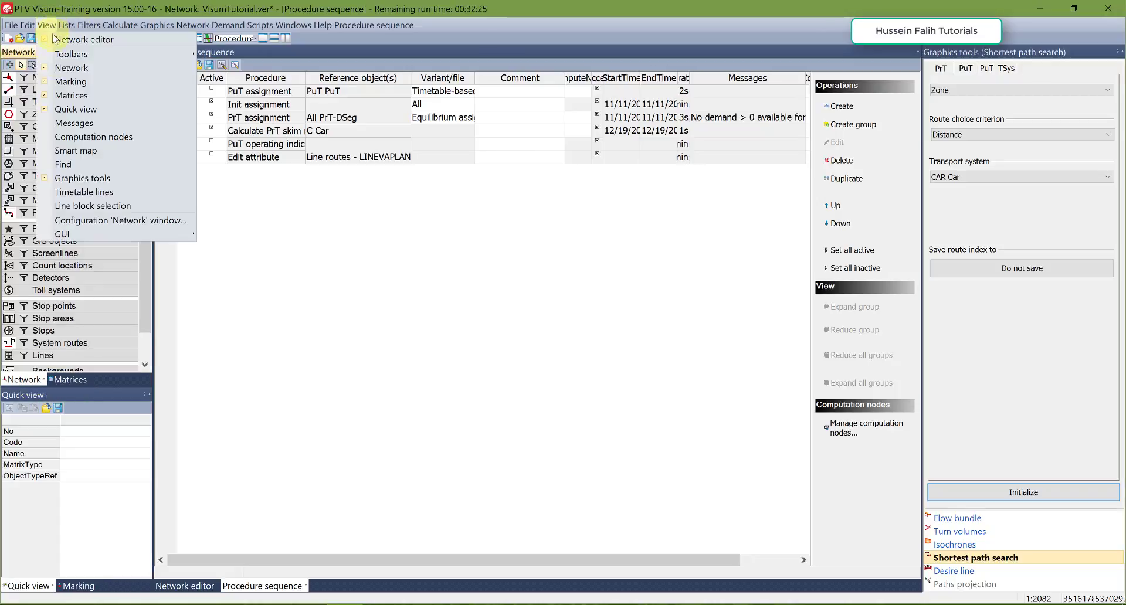
{"action": "left_click", "coordinate": [69, 95]}
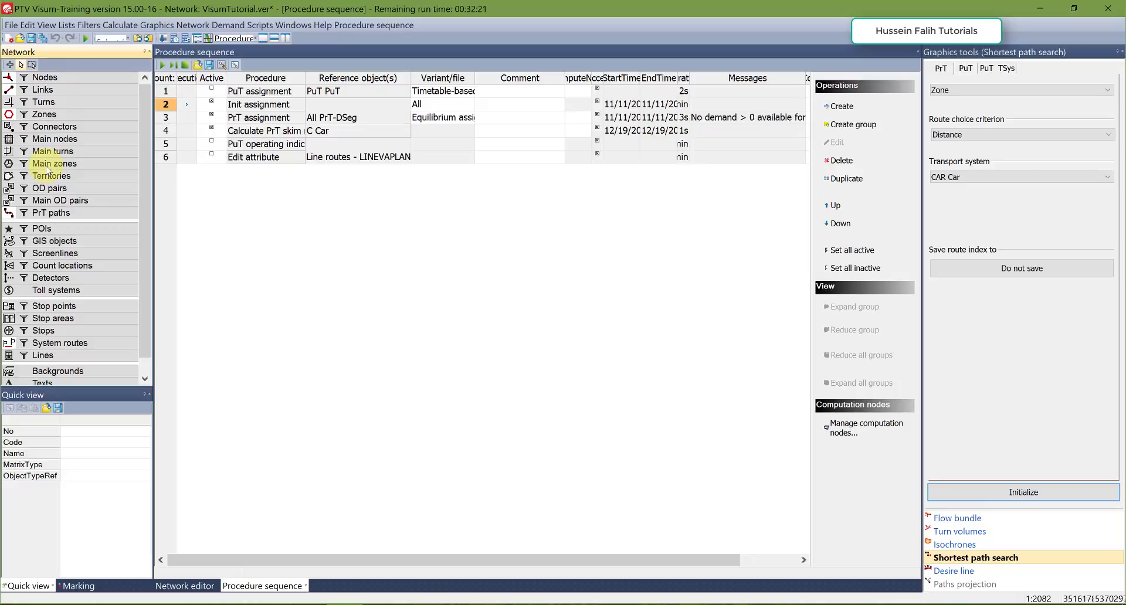
{"action": "left_click", "coordinate": [46, 24]}
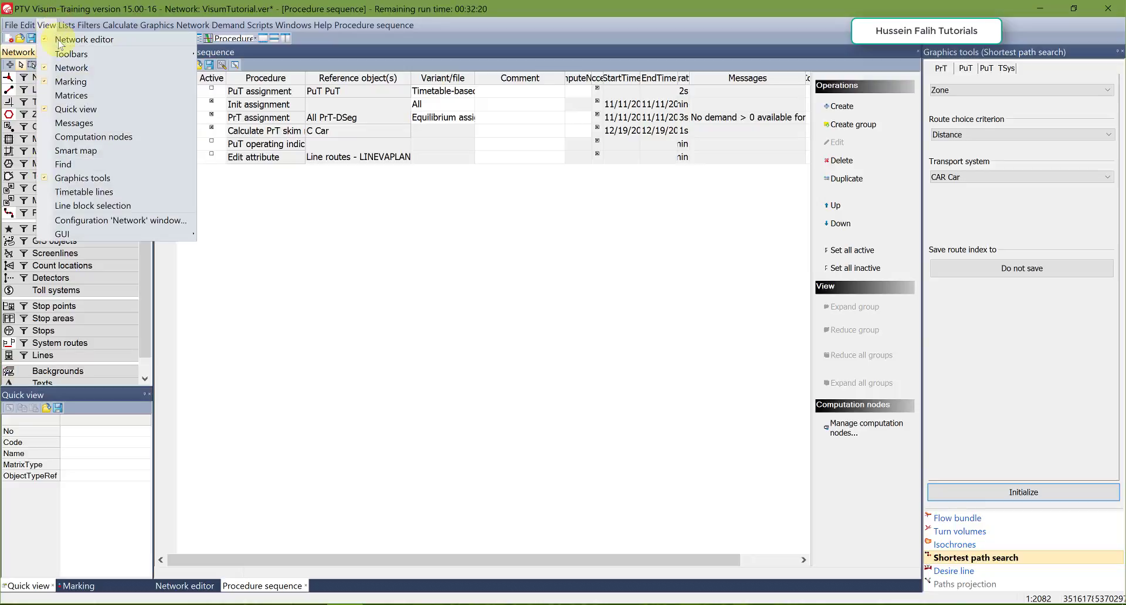
{"action": "left_click", "coordinate": [50, 97]}
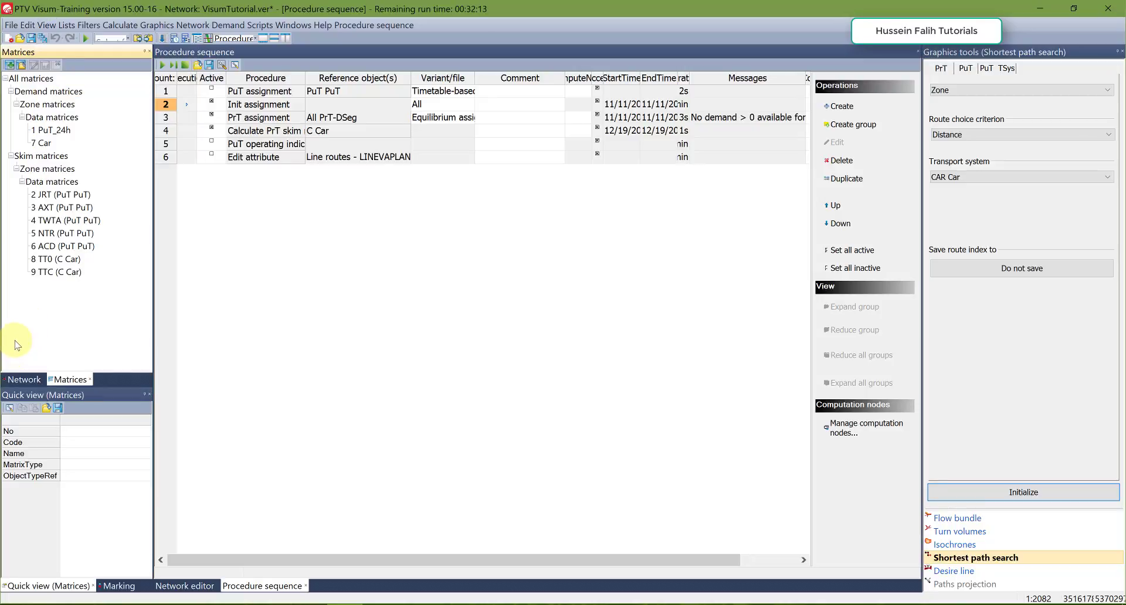
{"action": "mouse_move", "coordinate": [44, 261]}
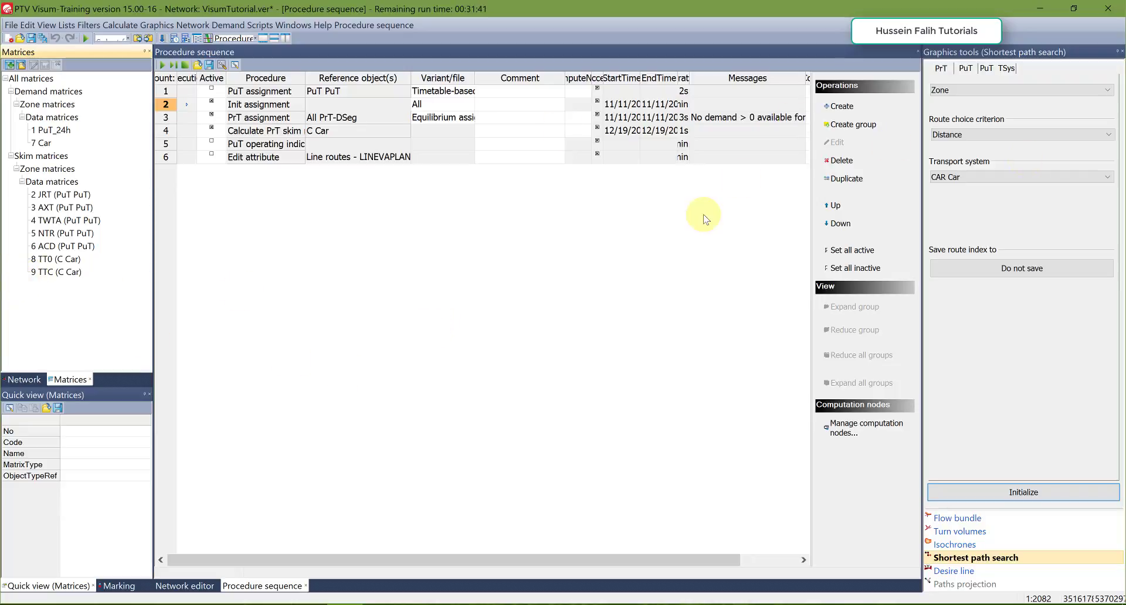
Close Graphics tools and Procedure sequence, and open the 8 TT0 (C Car) matrix.
{"action": "left_click", "coordinate": [1120, 52]}
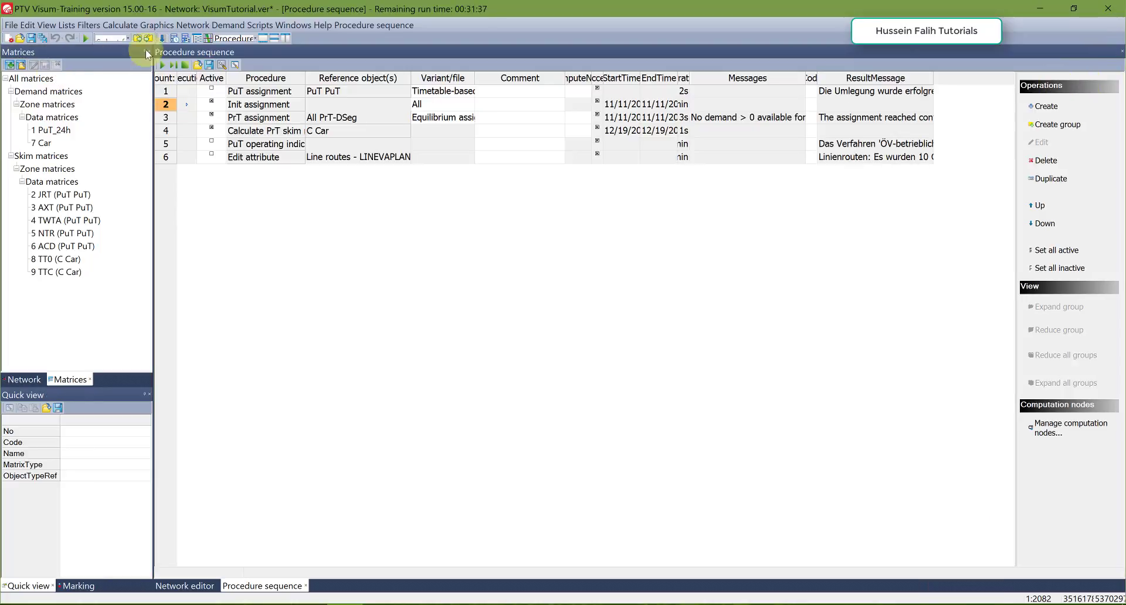
{"action": "double_click", "coordinate": [48, 258]}
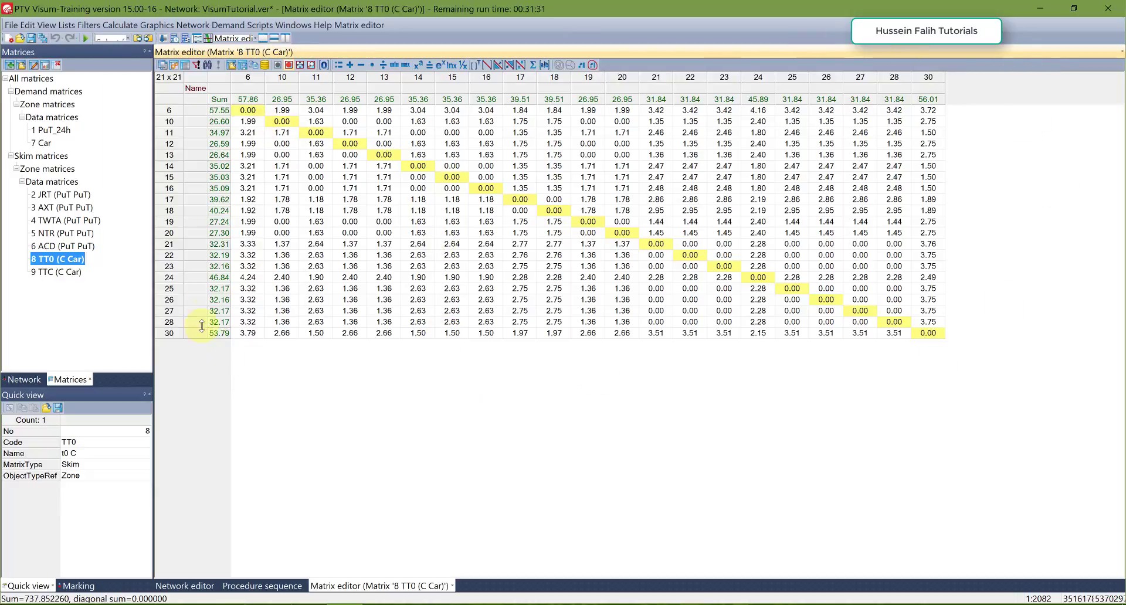
{"action": "left_click", "coordinate": [244, 38]}
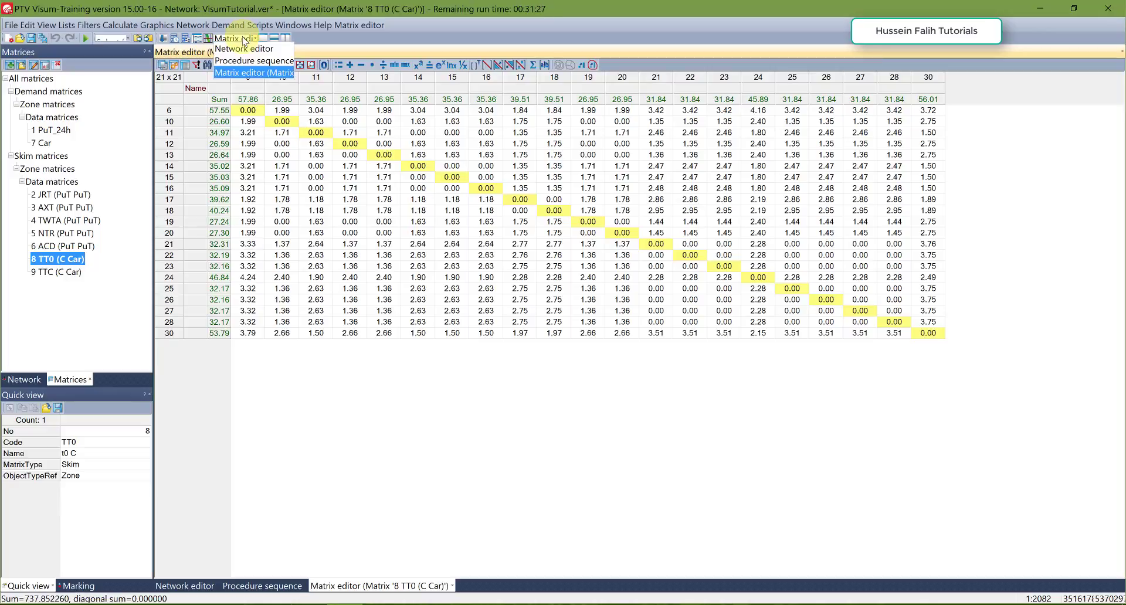
{"action": "left_click", "coordinate": [238, 58]}
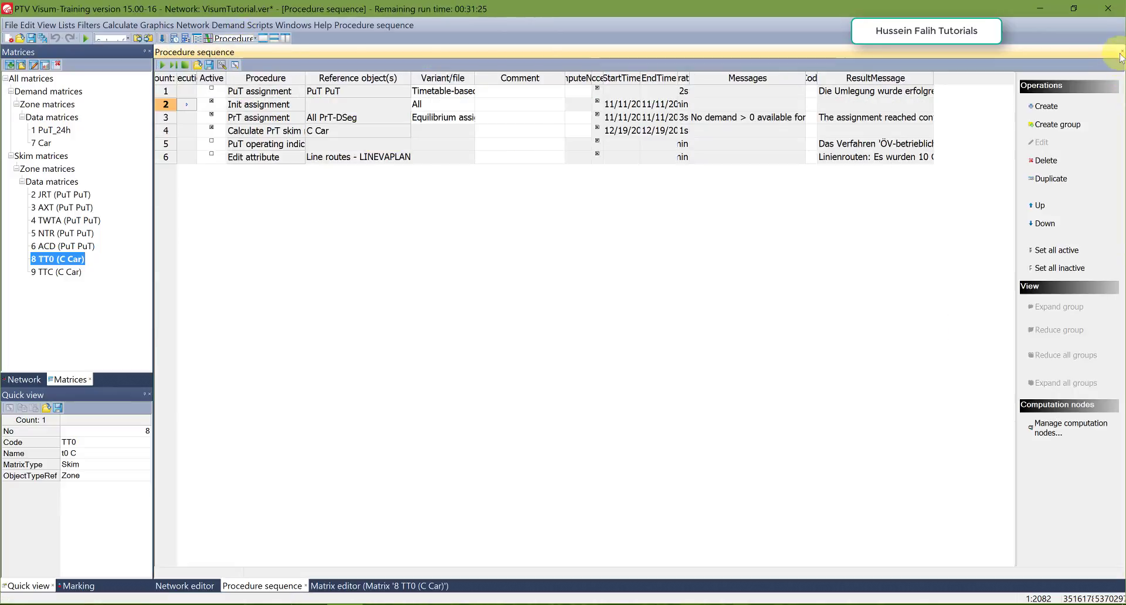
{"action": "left_click", "coordinate": [1121, 52]}
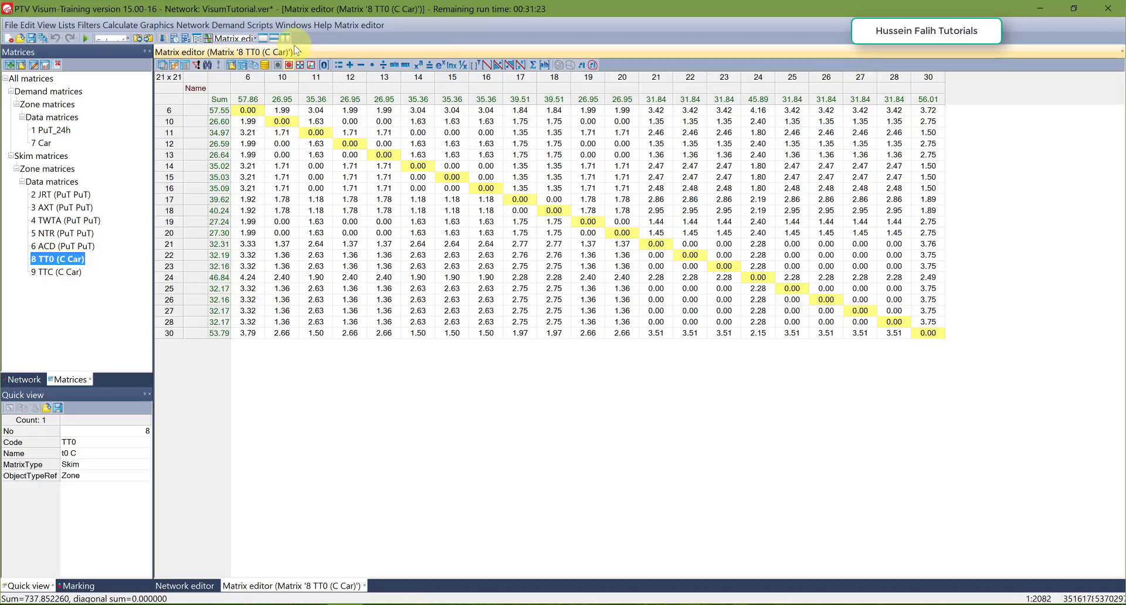
Tile the network map and TT0 matrix vertically, widening and panning the map.
{"action": "left_click", "coordinate": [285, 38]}
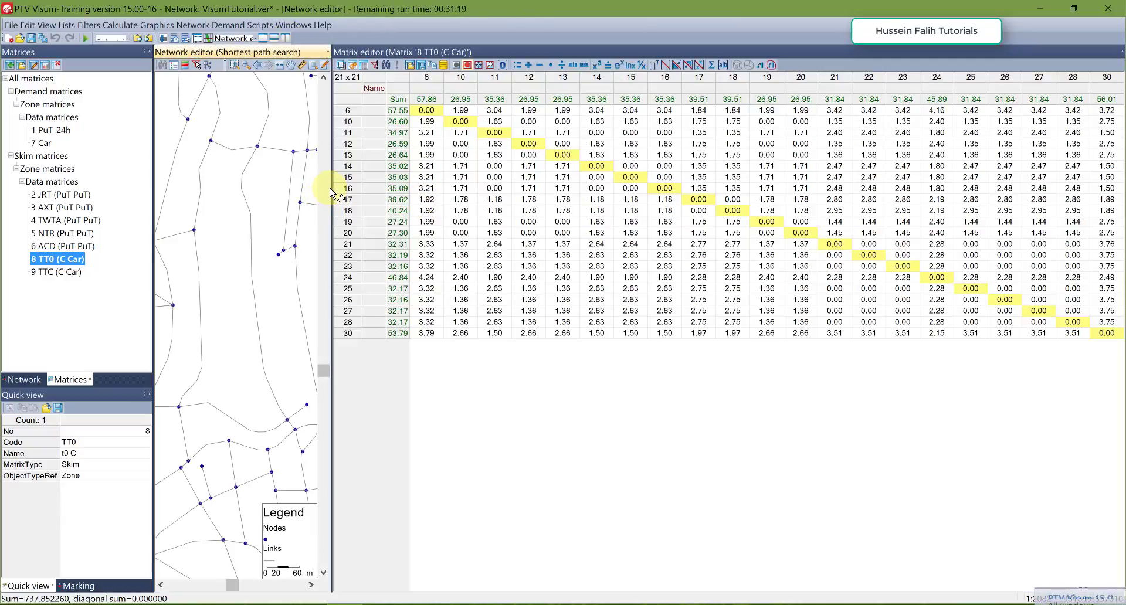
{"action": "left_click_drag", "start_coordinate": [332, 187], "coordinate": [805, 193]}
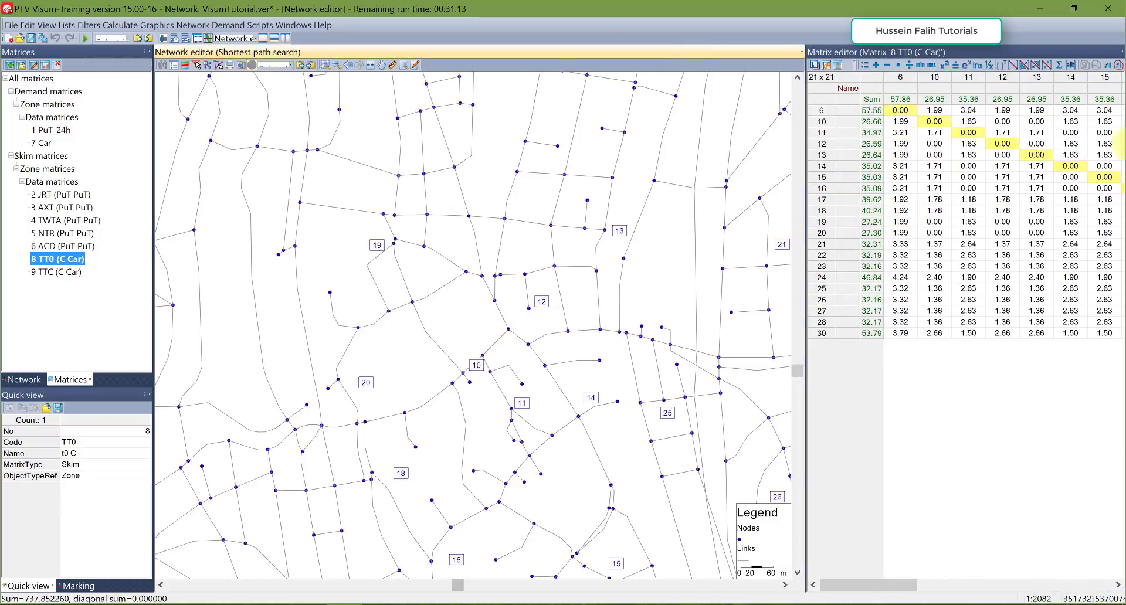
{"action": "left_click_drag", "start_coordinate": [462, 311], "coordinate": [440, 276]}
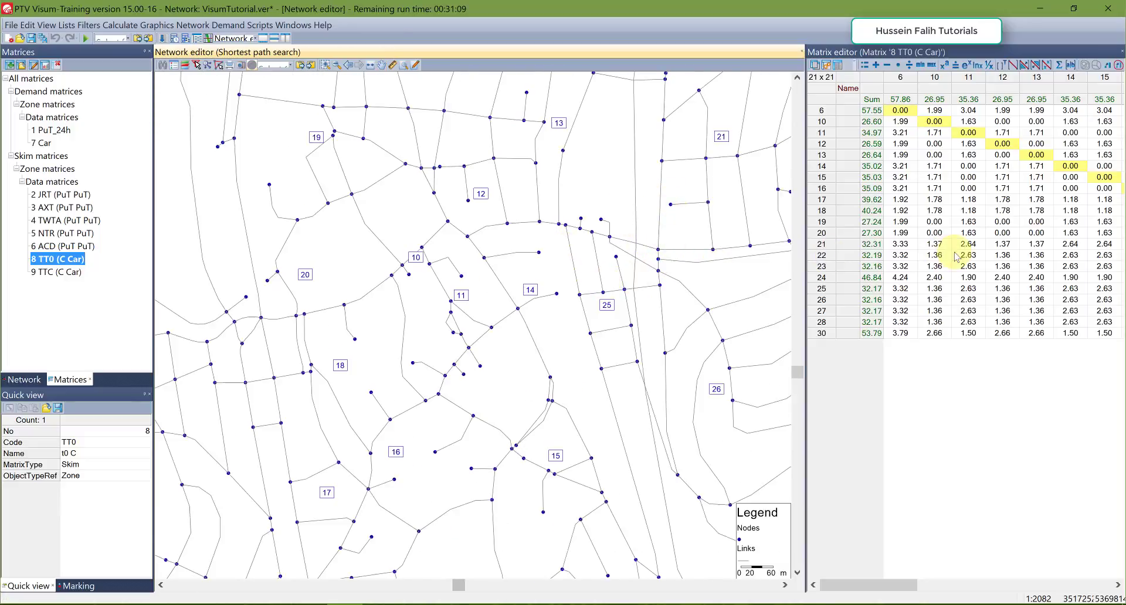
Display the TT0 shortest path from zone 6 to zone 20 and fit it on the map.
{"action": "left_click", "coordinate": [902, 236]}
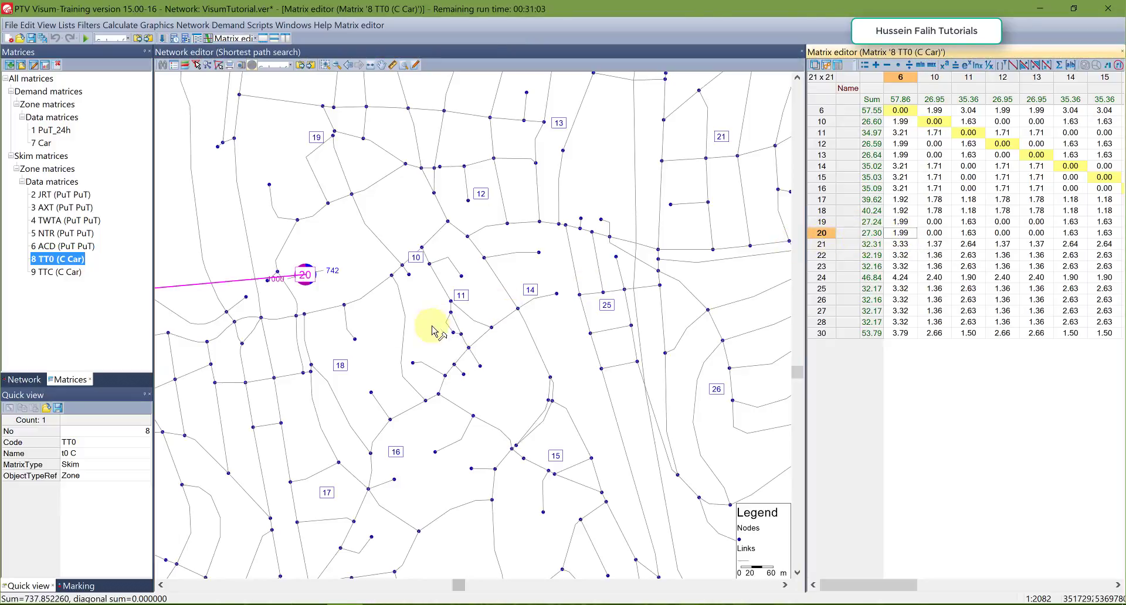
{"action": "left_click", "coordinate": [584, 349]}
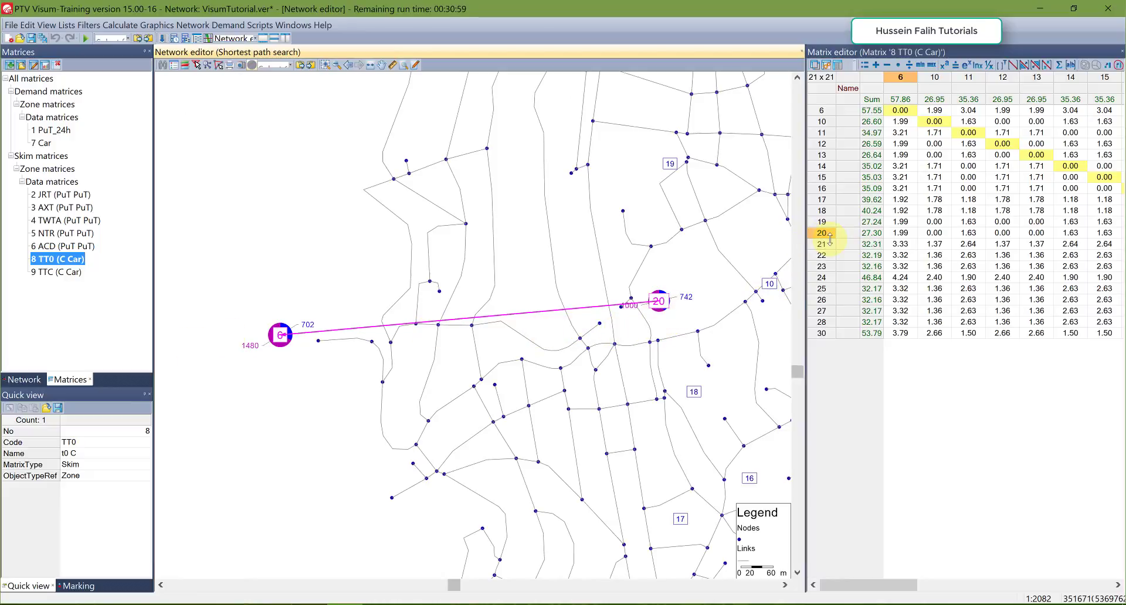
{"action": "left_click", "coordinate": [905, 238]}
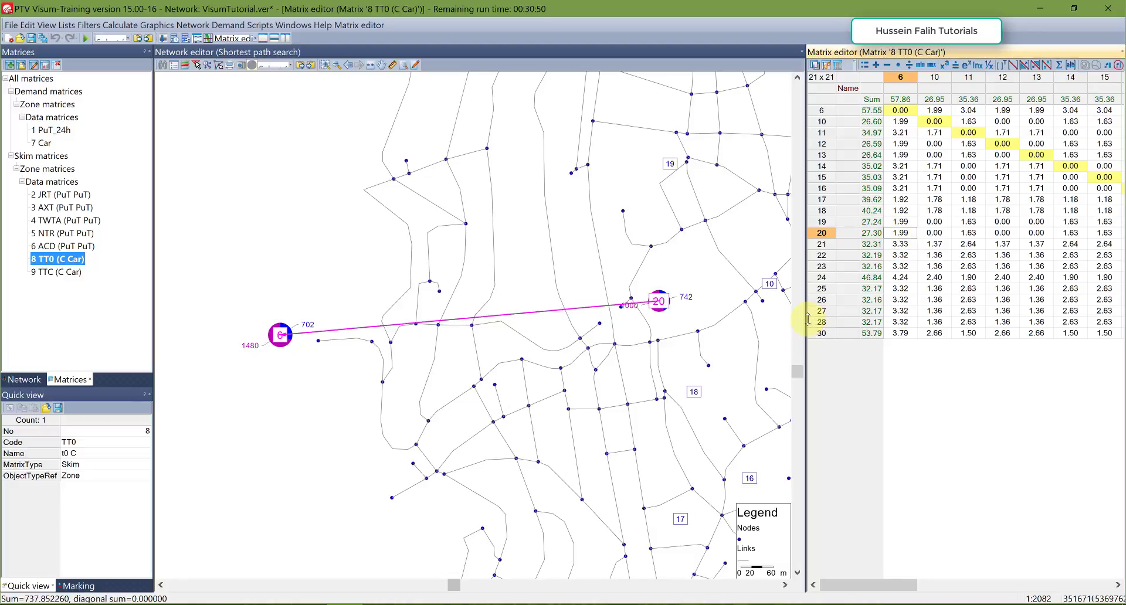
Show paths for OD pairs 14–26, 14–21, 10–20, 10–24, 14–24 and 12–19, zooming out.
{"action": "left_click", "coordinate": [1070, 299]}
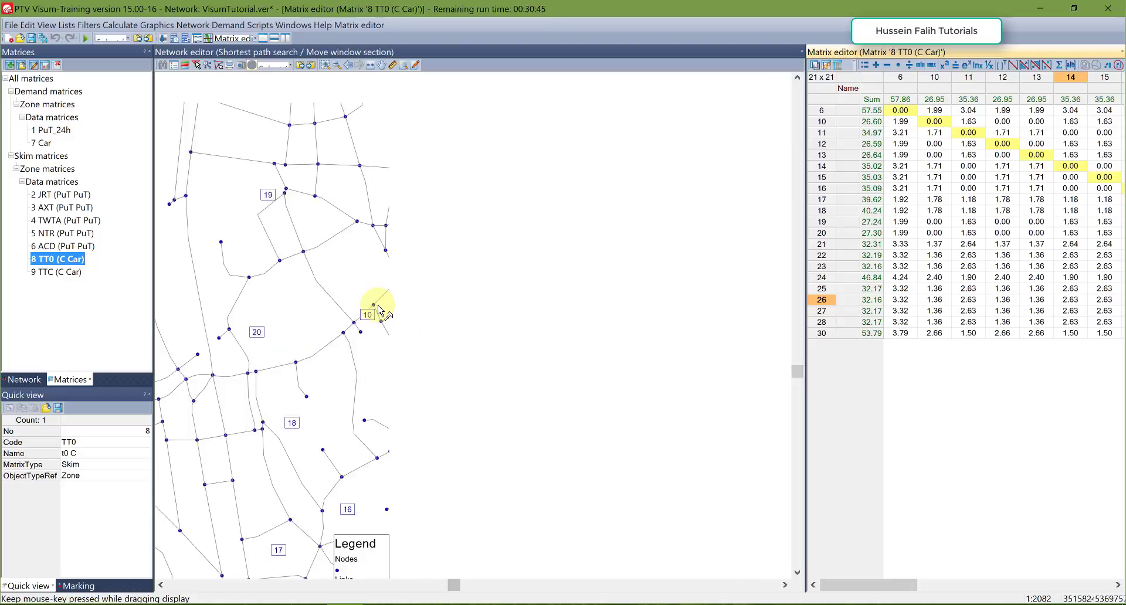
{"action": "left_click", "coordinate": [379, 309]}
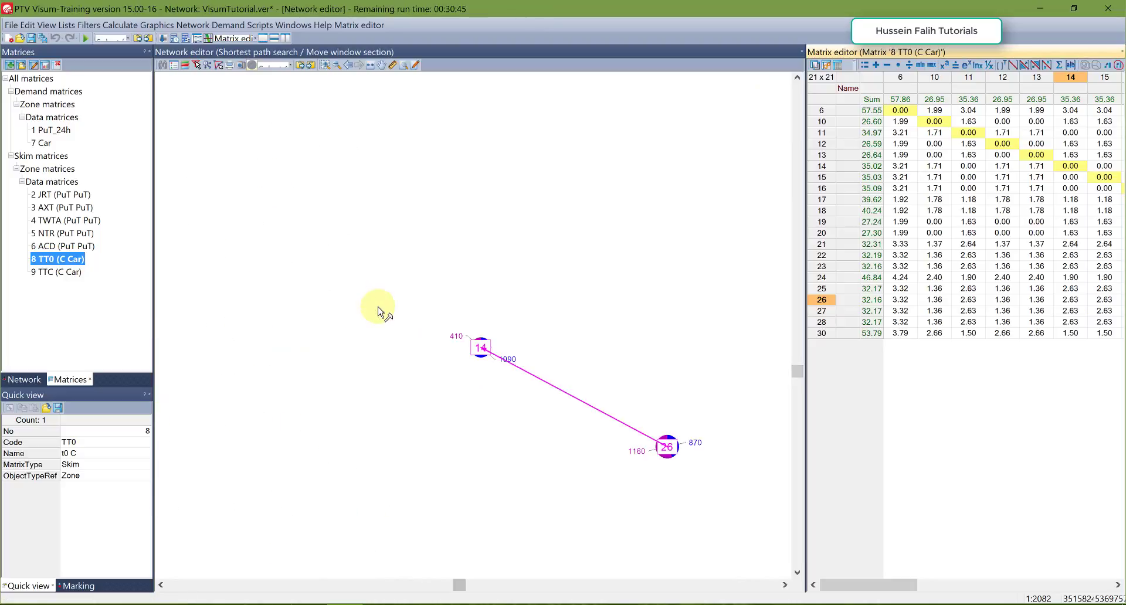
{"action": "left_click", "coordinate": [1070, 244]}
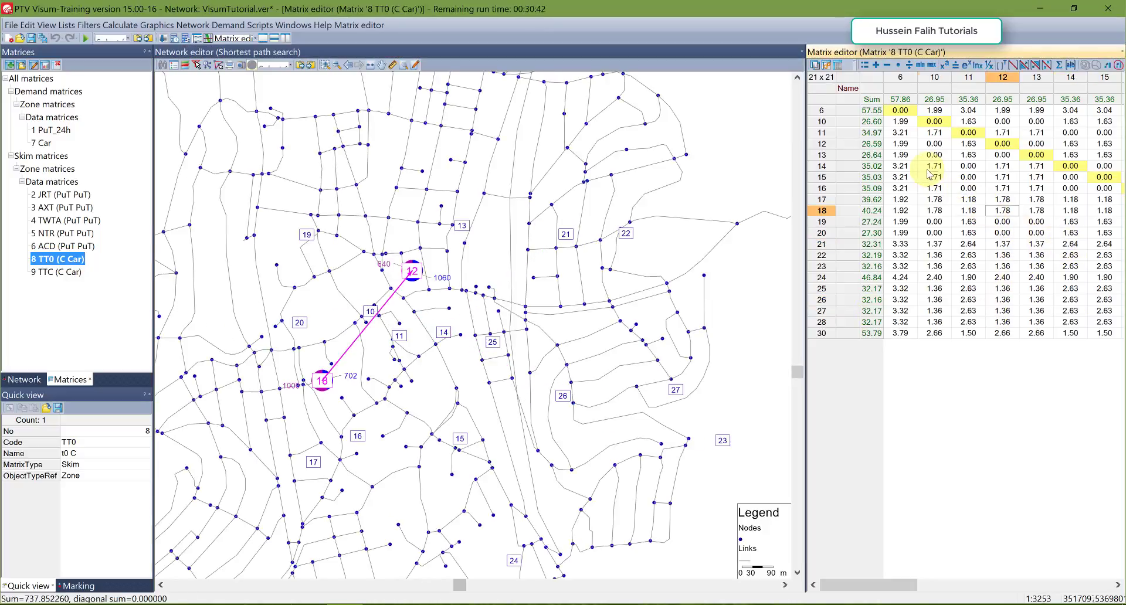
{"action": "left_click", "coordinate": [935, 233]}
{"action": "left_click", "coordinate": [946, 276]}
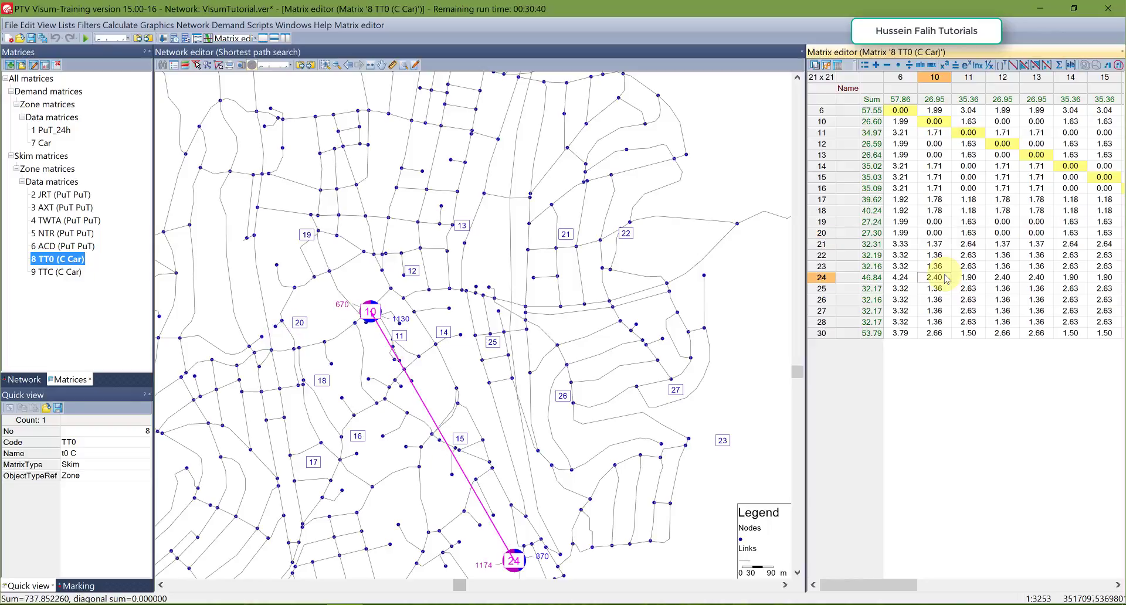
{"action": "left_click", "coordinate": [1063, 278]}
{"action": "left_click", "coordinate": [1008, 222]}
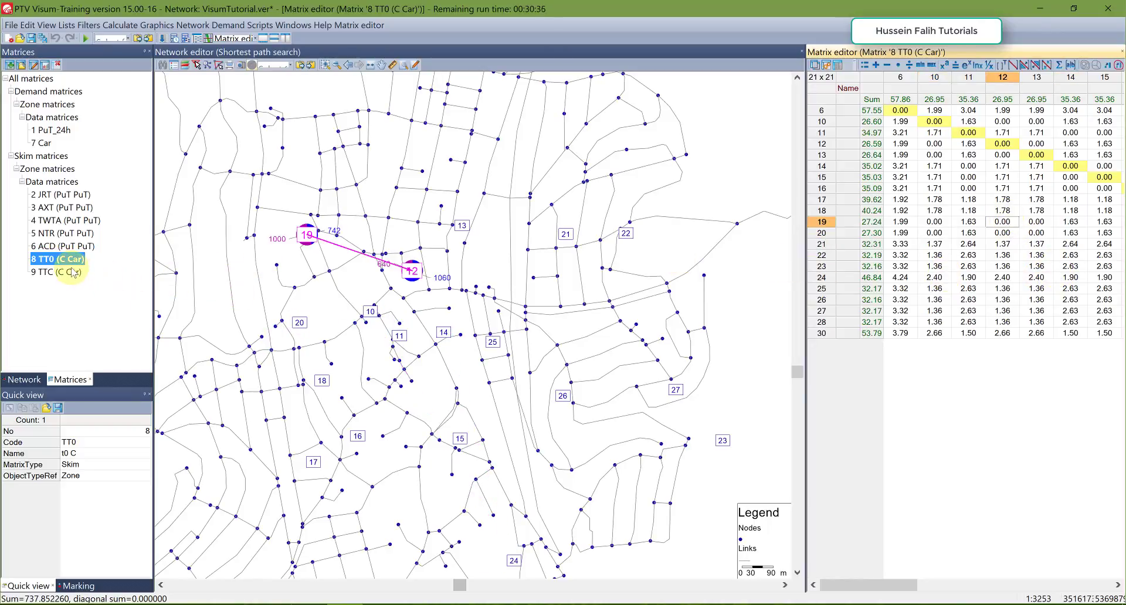
Open the 9 TTC (C Car) matrix, tile windows horizontally, and enlarge the TT0 and map views.
{"action": "mouse_move", "coordinate": [72, 273]}
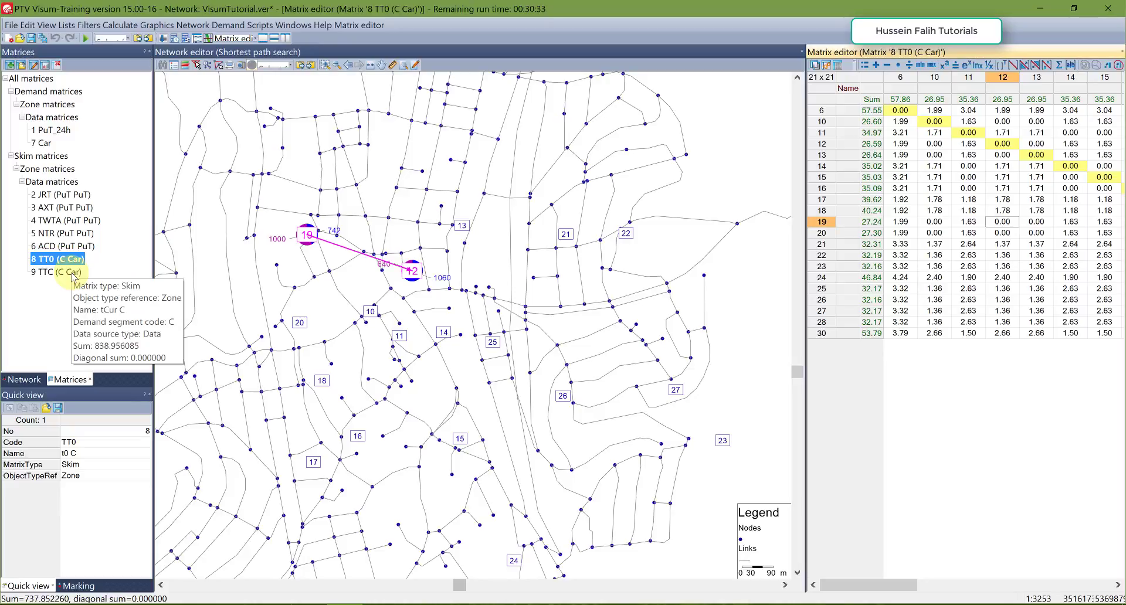
{"action": "double_click", "coordinate": [72, 274]}
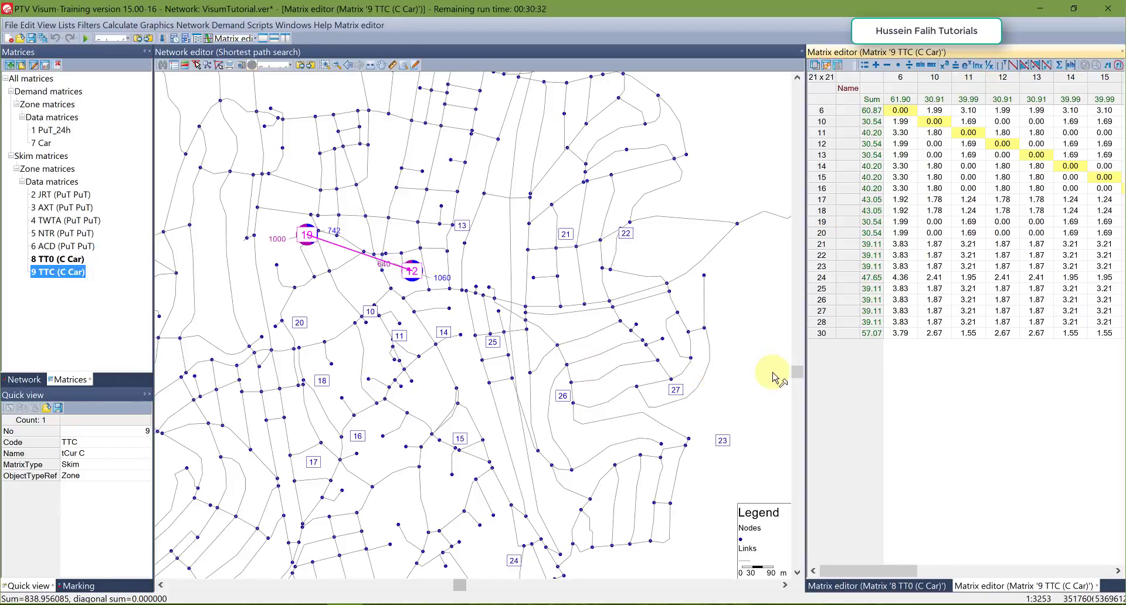
{"action": "left_click", "coordinate": [274, 39]}
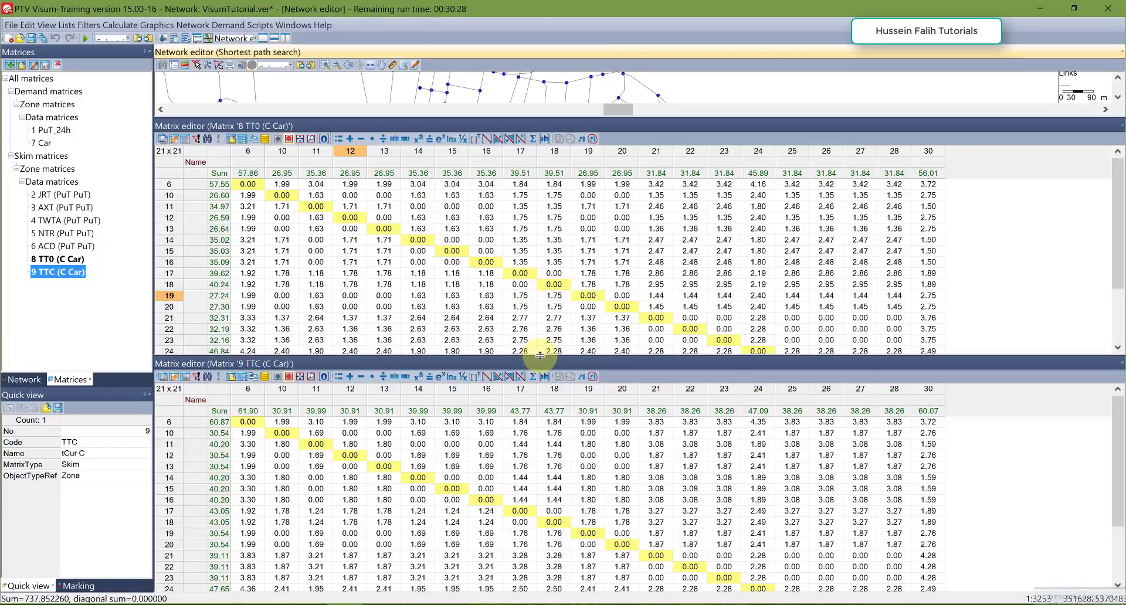
{"action": "left_click_drag", "start_coordinate": [539, 355], "coordinate": [536, 445]}
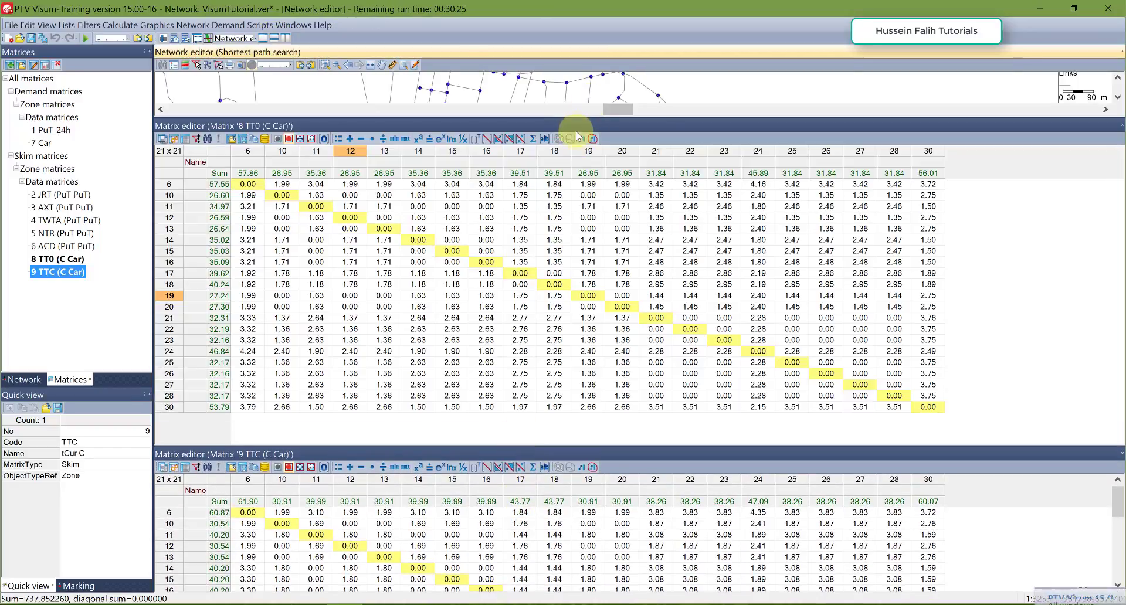
{"action": "left_click_drag", "start_coordinate": [579, 118], "coordinate": [520, 295]}
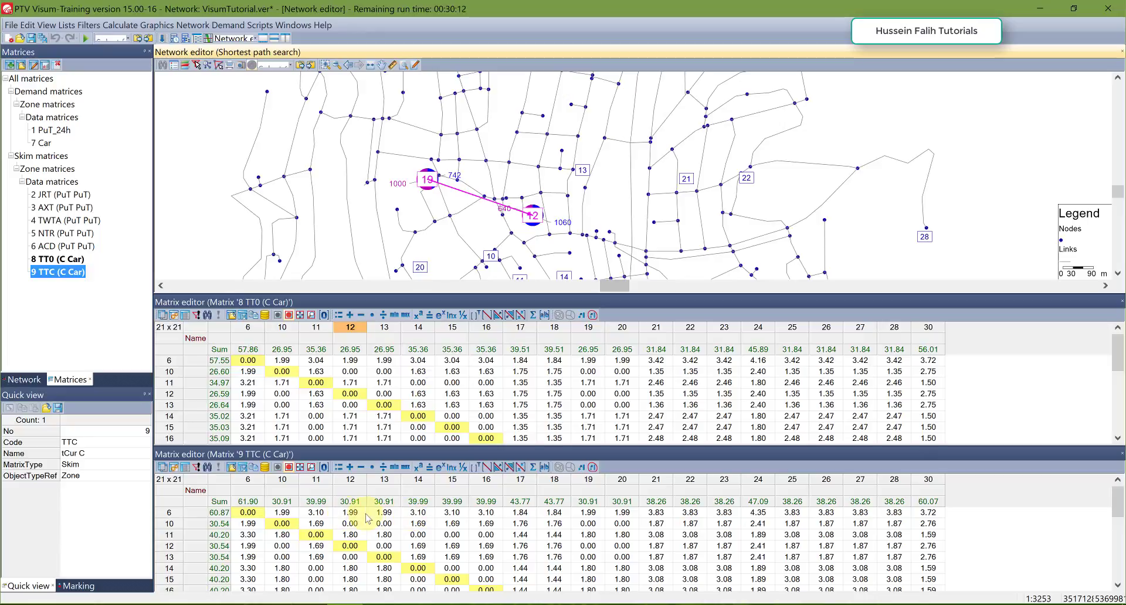
Compare the zone 6 to 14 travel time: 3.10 in TTC versus 3.04 in TT0.
{"action": "left_click", "coordinate": [405, 516]}
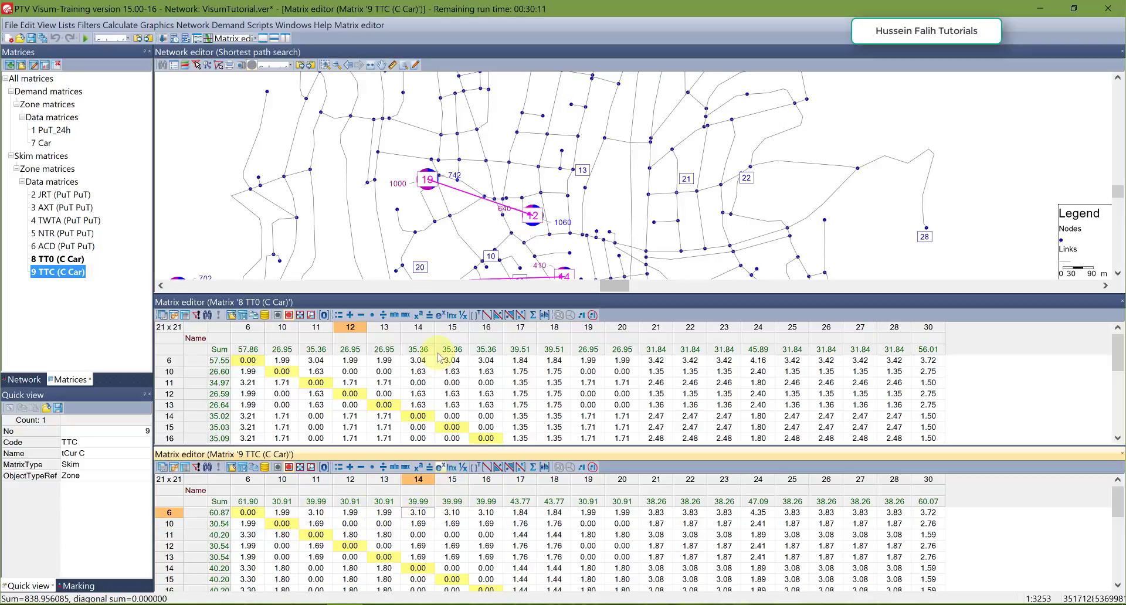
{"action": "left_click", "coordinate": [427, 367]}
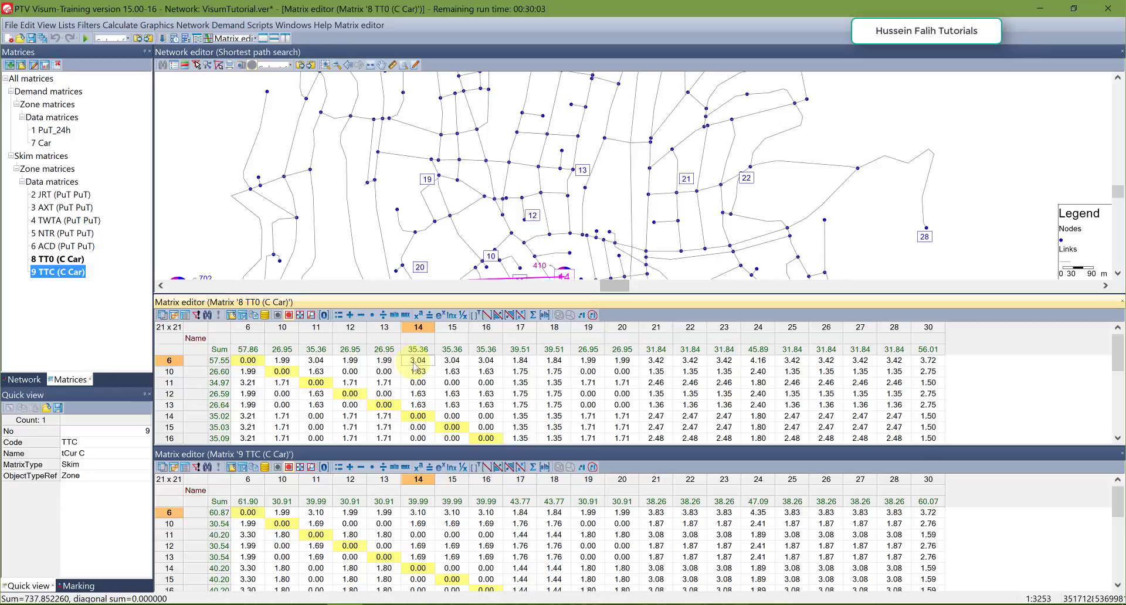
{"action": "mouse_move", "coordinate": [420, 368]}
{"action": "mouse_move", "coordinate": [422, 517]}
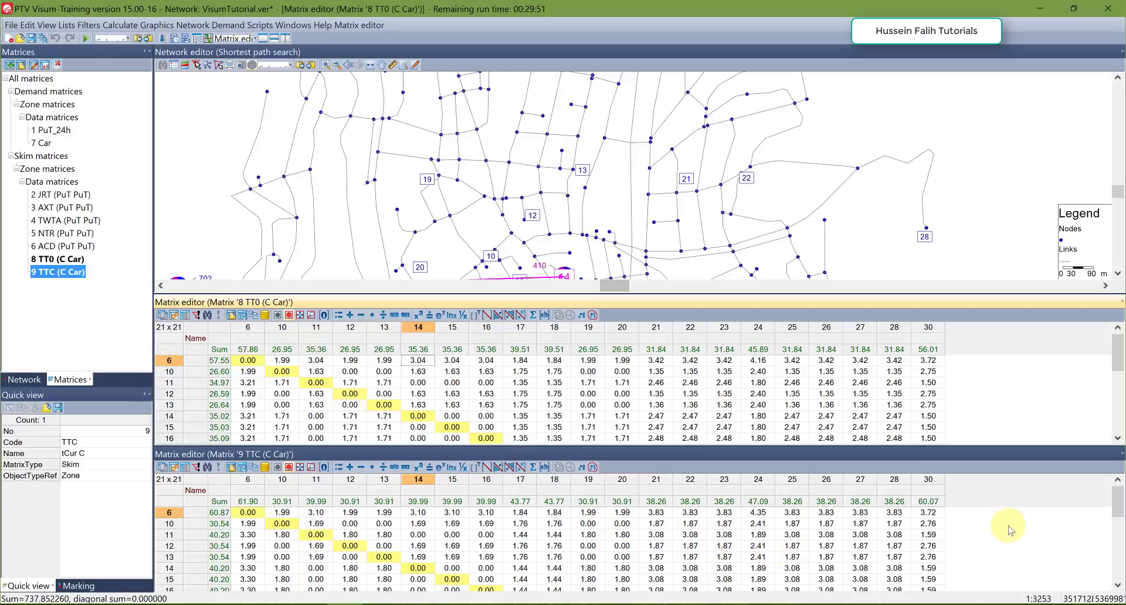
Scroll both TTC and TT0 matrices to their last rows, e.g. zone 30 sums 57.07 vs 53.79.
{"action": "left_click_drag", "start_coordinate": [1118, 498], "coordinate": [1120, 564]}
{"action": "left_click", "coordinate": [1087, 380]}
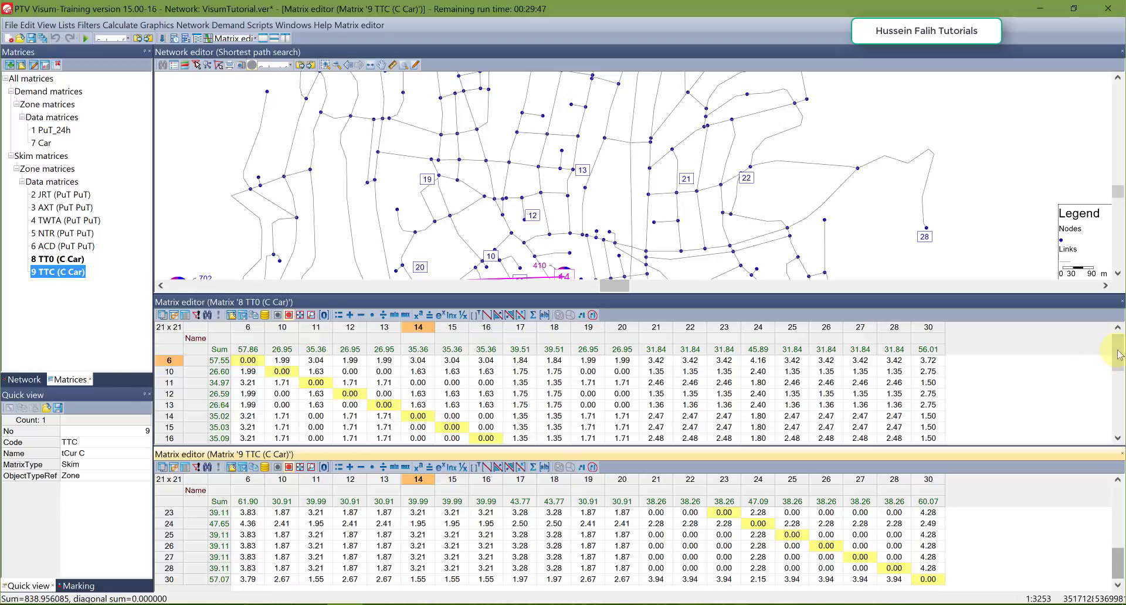
{"action": "left_click_drag", "start_coordinate": [1117, 353], "coordinate": [1116, 433]}
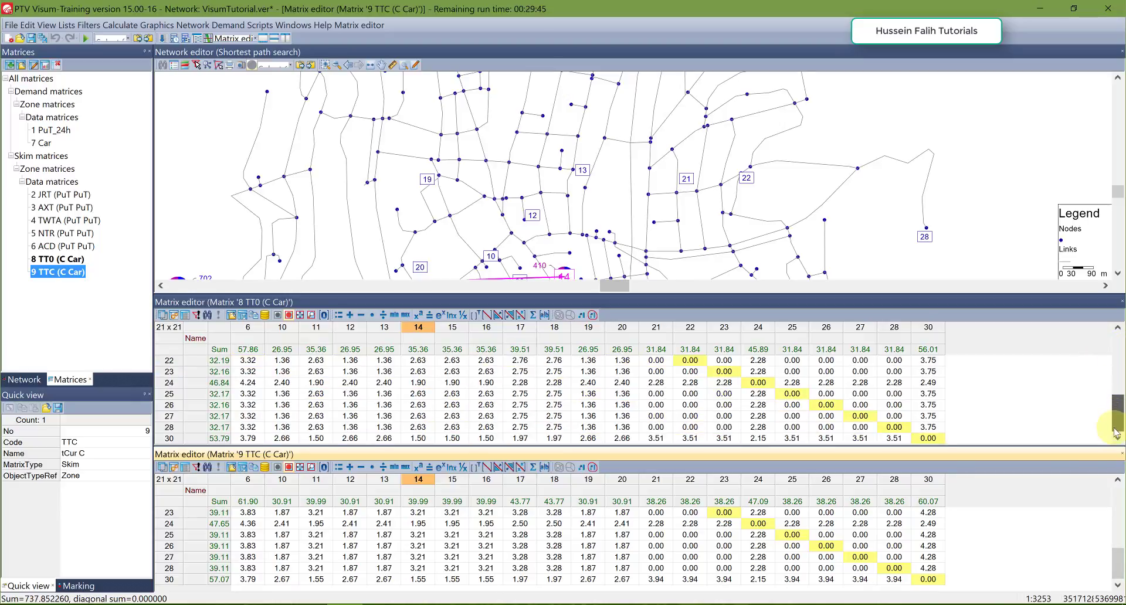